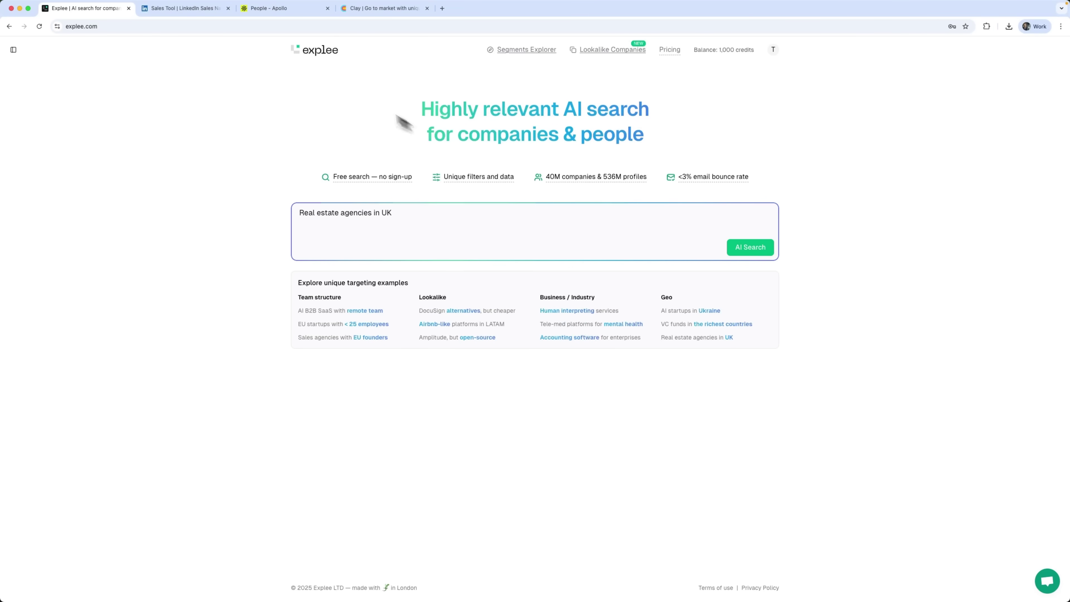
Look over the LinkedIn Sales Navigator, Apollo and Clay pages, ending on Apollo.
{"action": "left_click", "coordinate": [205, 13]}
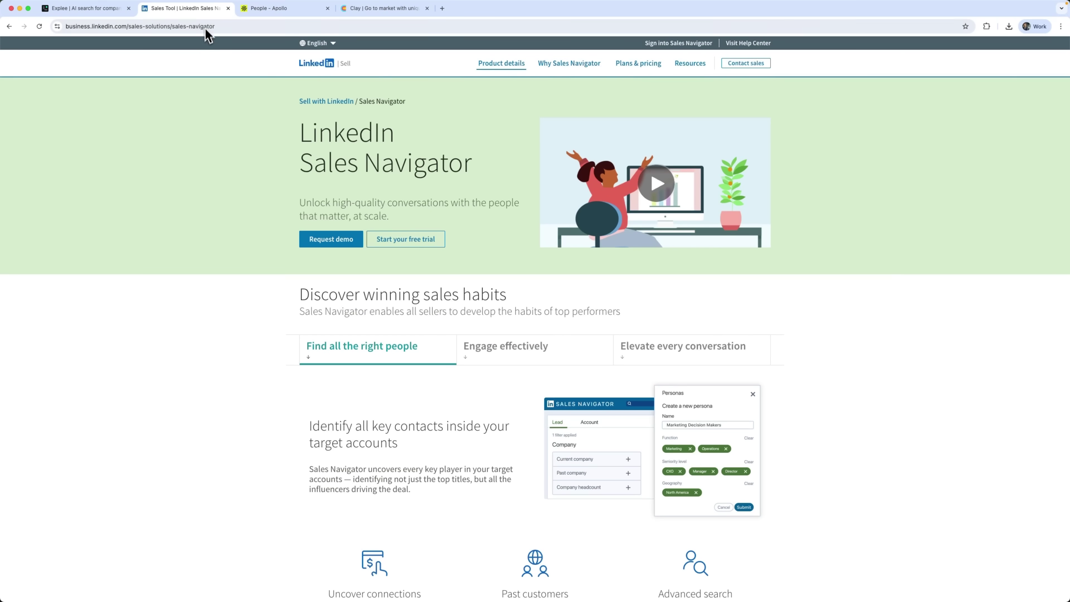
{"action": "left_click", "coordinate": [278, 9]}
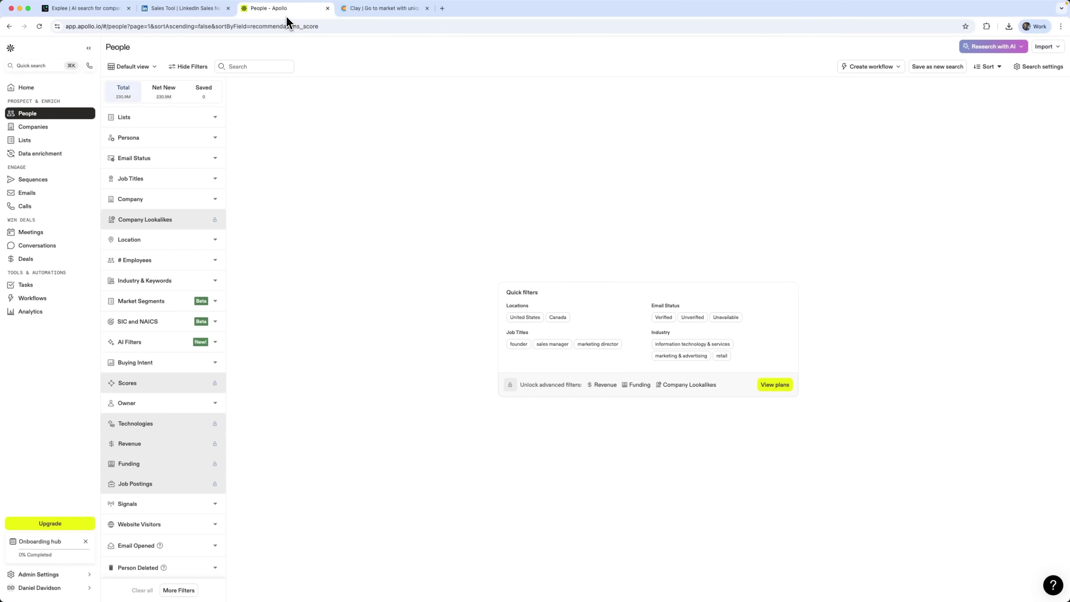
{"action": "left_click", "coordinate": [379, 11]}
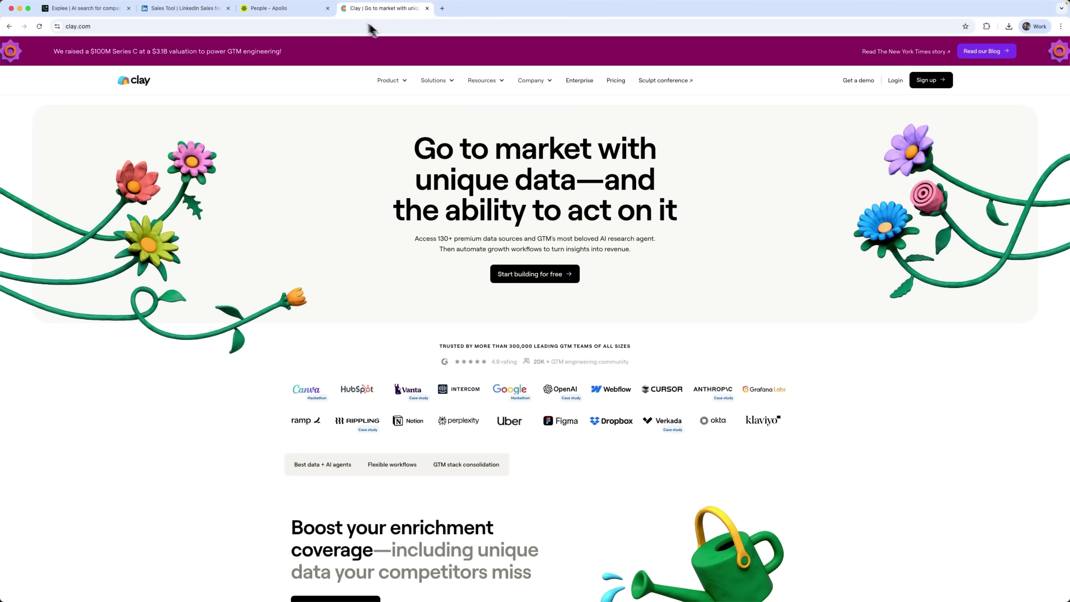
{"action": "left_click", "coordinate": [302, 12]}
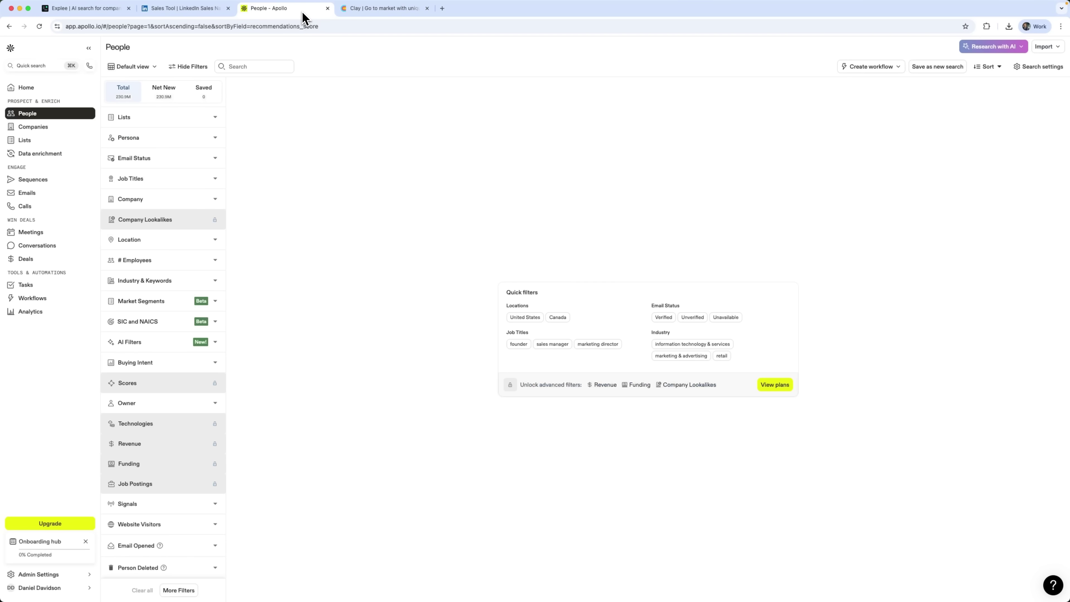
Filter the Apollo people search to United States locations and go back to Explee.
{"action": "left_click", "coordinate": [526, 317]}
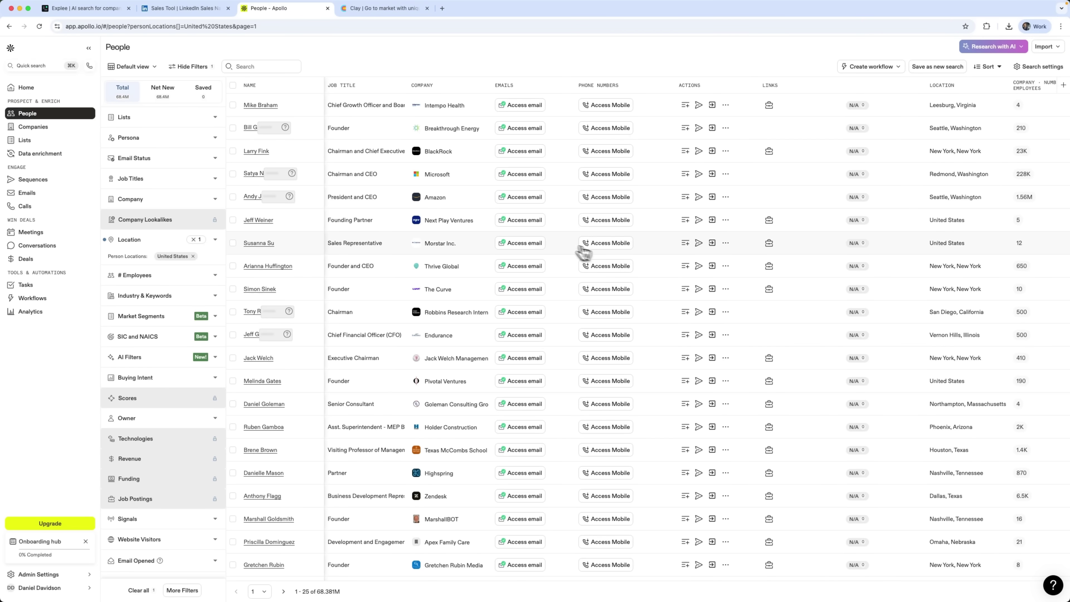
{"action": "scroll", "coordinate": [462, 322], "scroll_direction": "down", "scroll_amount": 3}
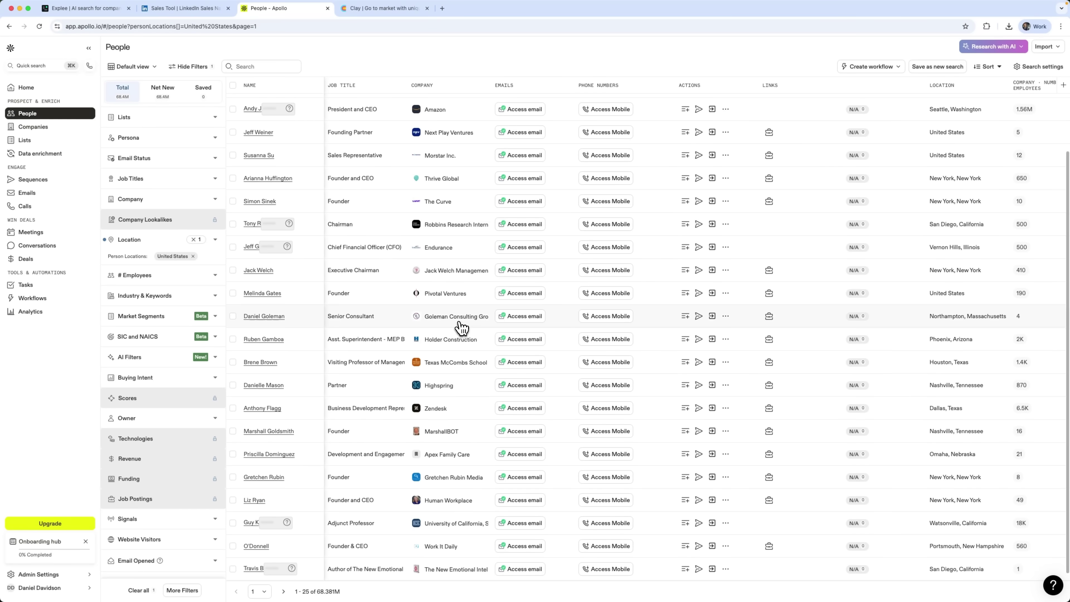
{"action": "scroll", "coordinate": [434, 266], "scroll_direction": "up", "scroll_amount": 1}
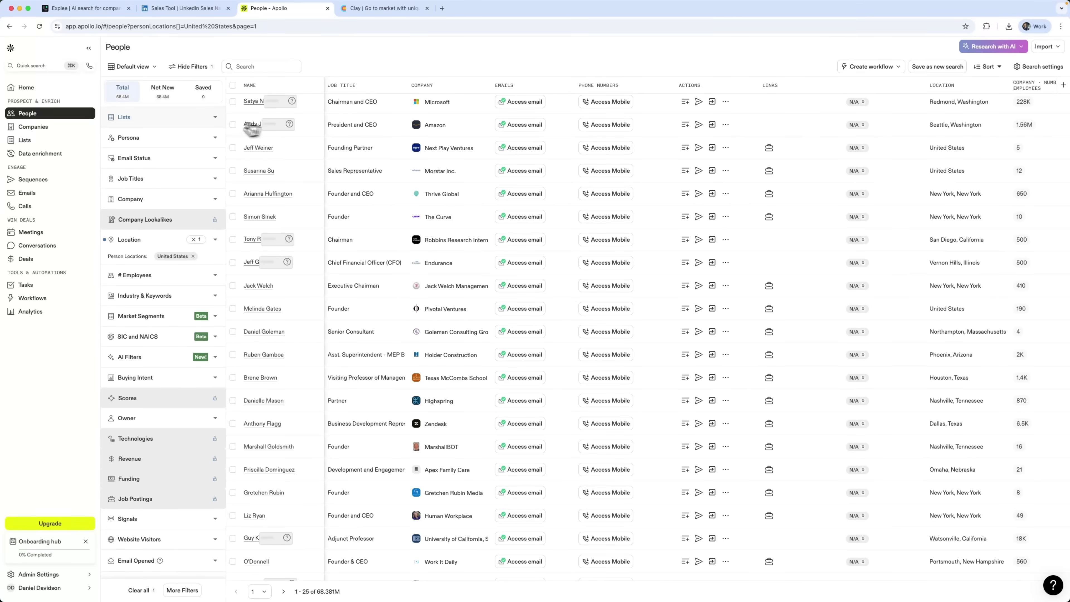
{"action": "left_click", "coordinate": [86, 8]}
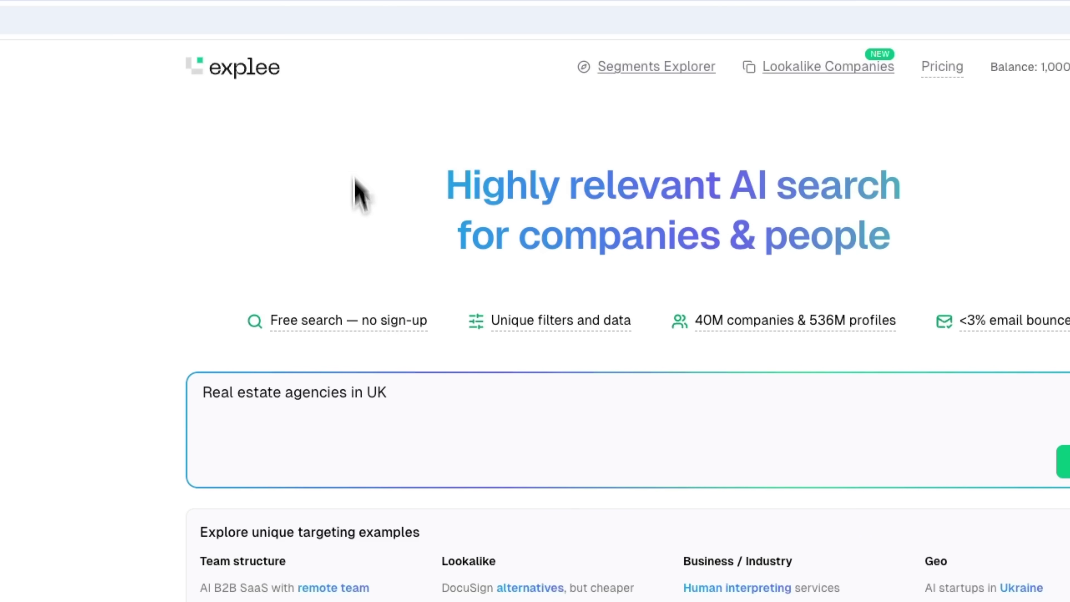
Go to Explee's Segments Explorer from the Lookalike Companies menu.
{"action": "mouse_move", "coordinate": [645, 326]}
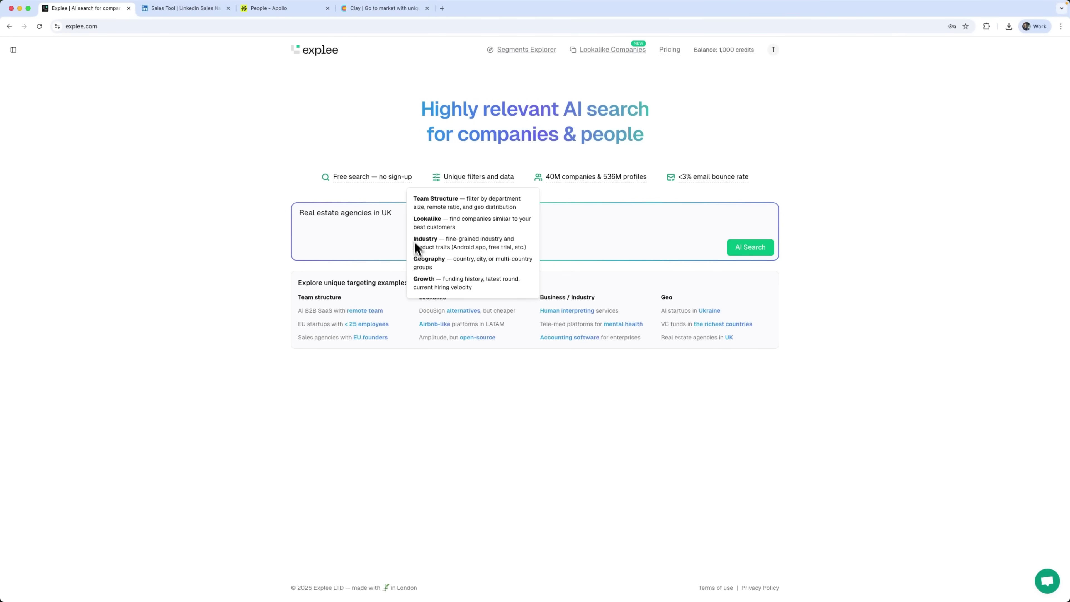
{"action": "left_click", "coordinate": [612, 49]}
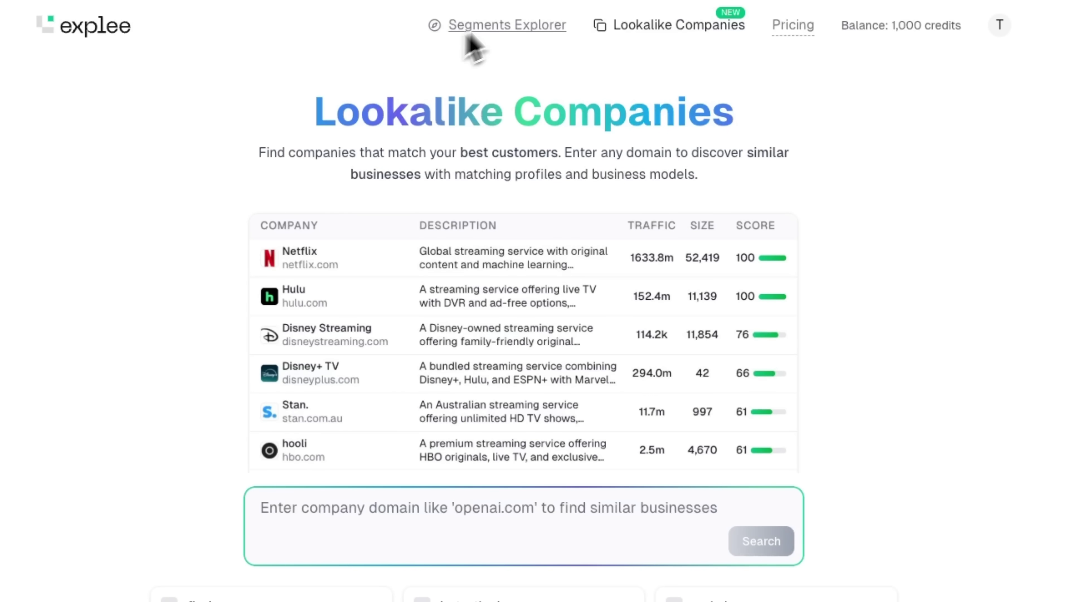
{"action": "left_click", "coordinate": [539, 29]}
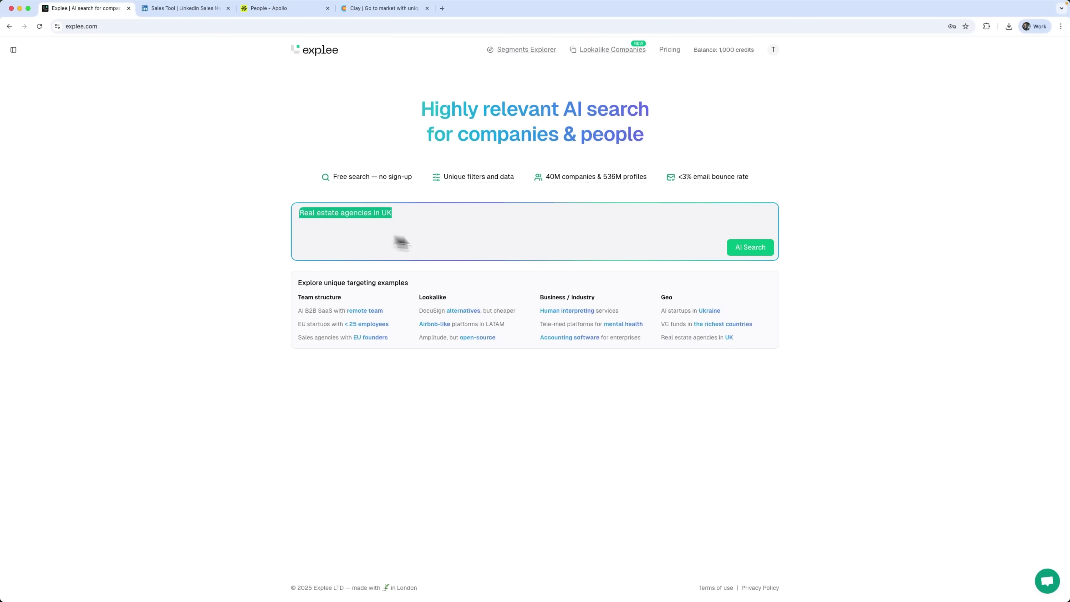
Replace the example query with 'Influencer marketing agencies' and run the AI search.
{"action": "type", "text": "Influencer marketing agencies"}
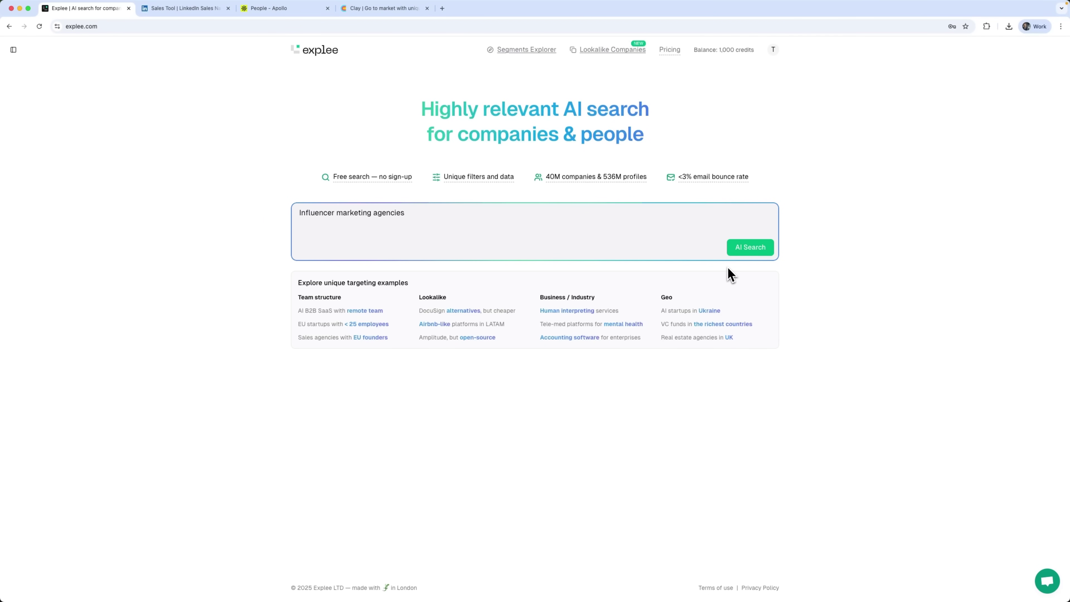
{"action": "left_click", "coordinate": [747, 254]}
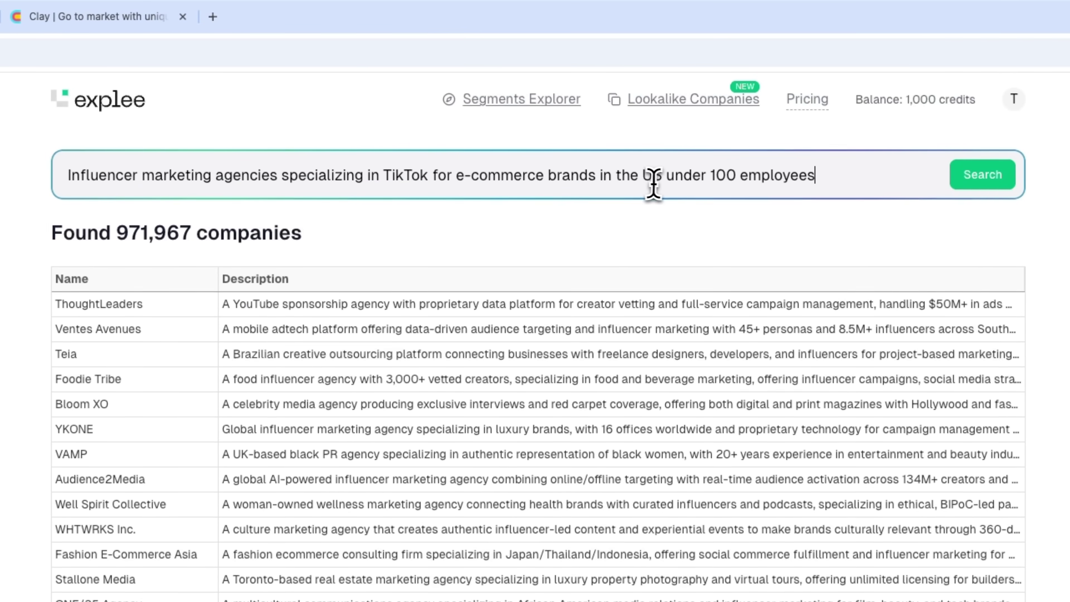
Search the refined TikTok e-commerce agency query, getting 154,802 US companies with 1–100 employees.
{"action": "left_click", "coordinate": [978, 181]}
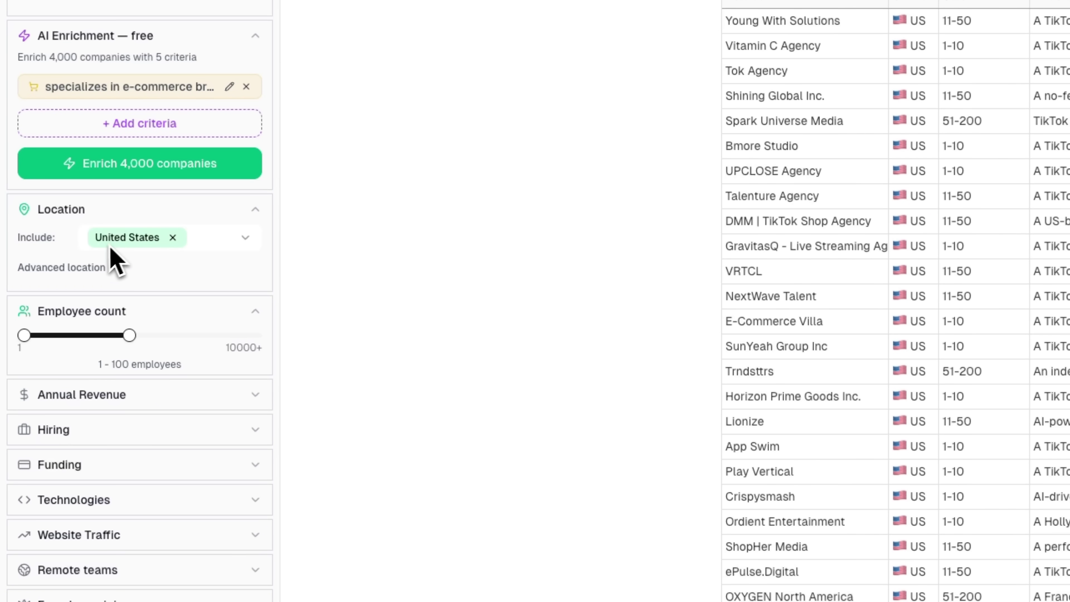
Exclude India and Indonesia in the advanced location filters.
{"action": "left_click", "coordinate": [84, 266]}
{"action": "left_click", "coordinate": [211, 295]}
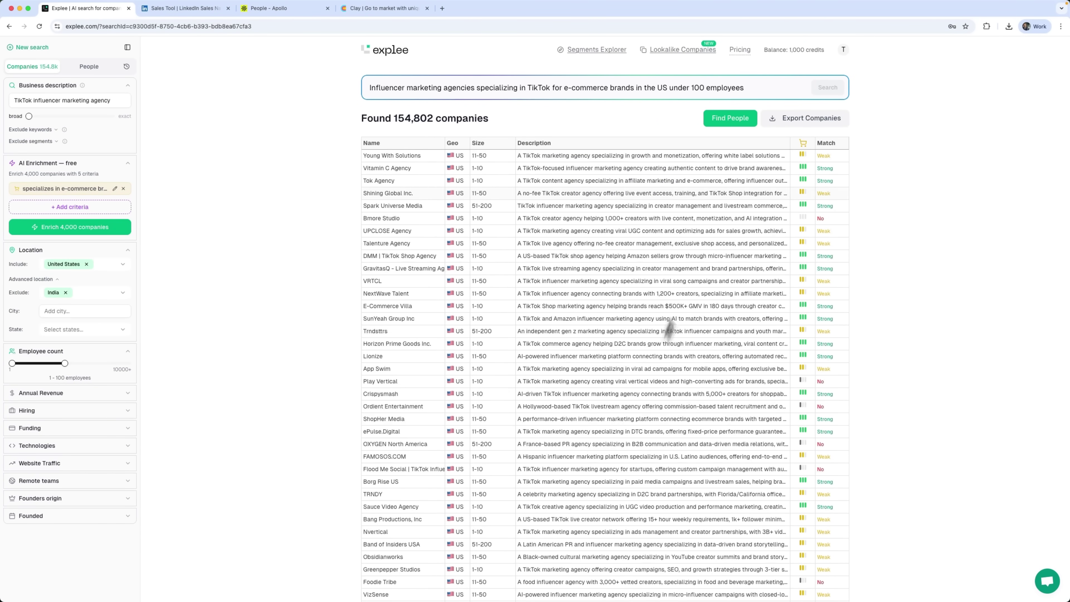
{"action": "left_click", "coordinate": [80, 310]}
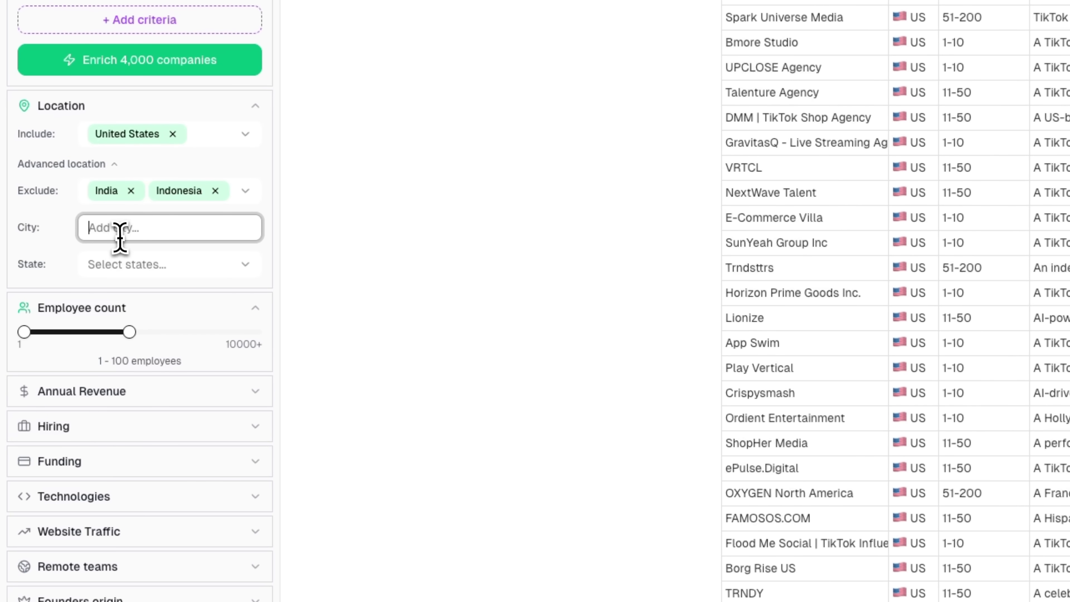
{"action": "left_click", "coordinate": [160, 267]}
{"action": "left_click", "coordinate": [160, 267]}
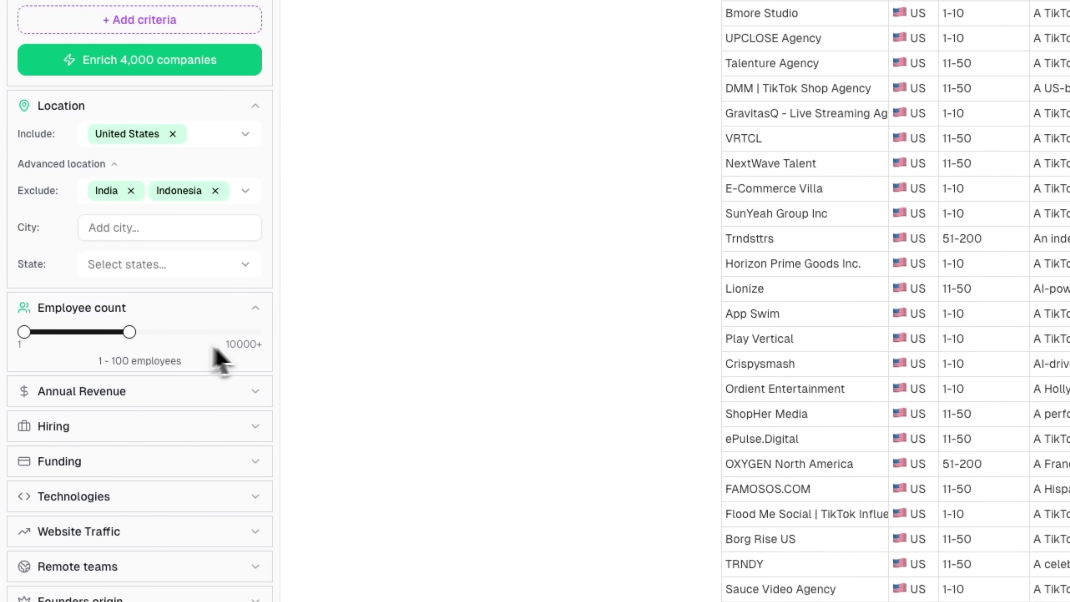
Keep only currently hiring companies, narrowing results to 666.
{"action": "left_click", "coordinate": [153, 393]}
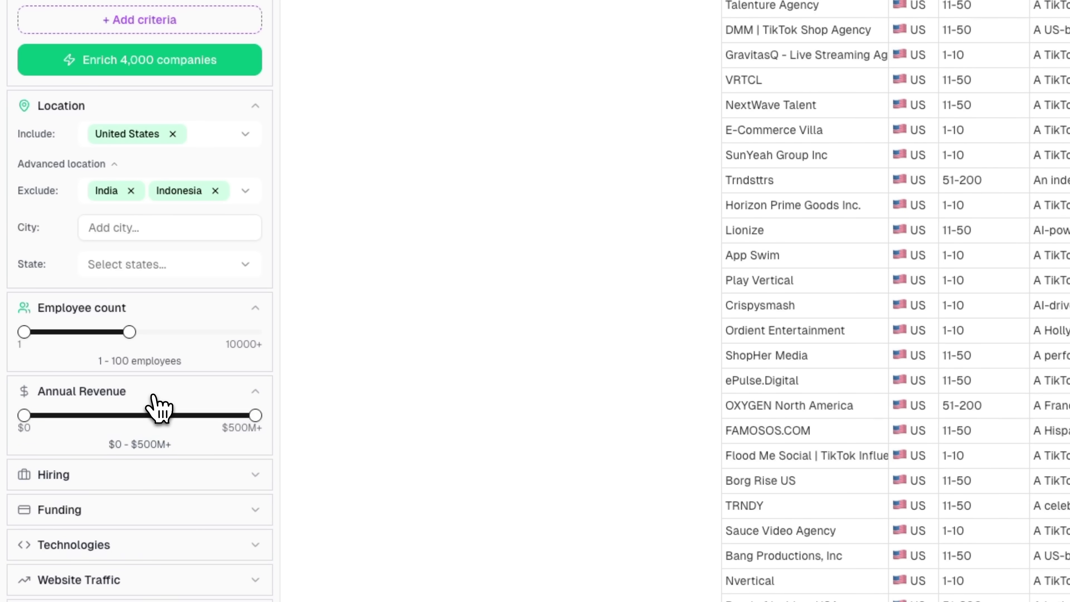
{"action": "left_click", "coordinate": [158, 464]}
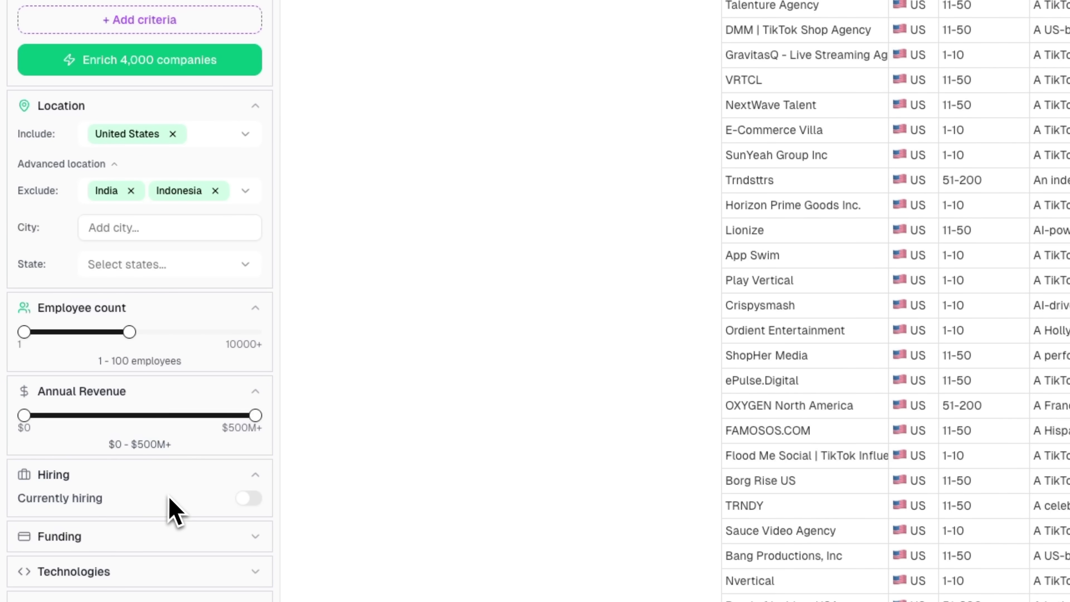
{"action": "left_click", "coordinate": [249, 498]}
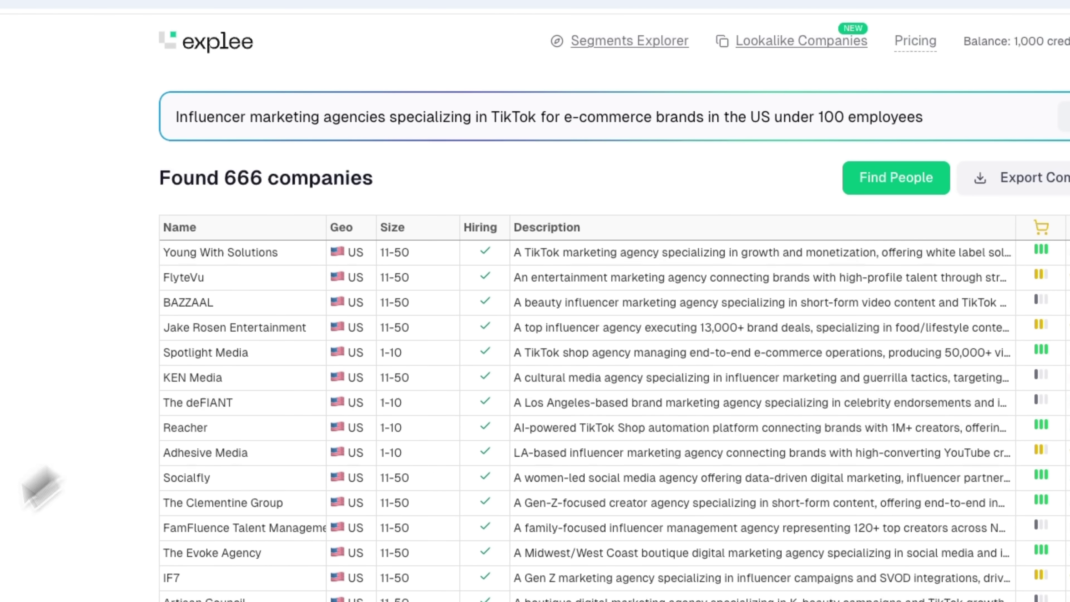
Turn off the currently hiring filter and remove the Slack technology filter.
{"action": "left_click", "coordinate": [124, 447]}
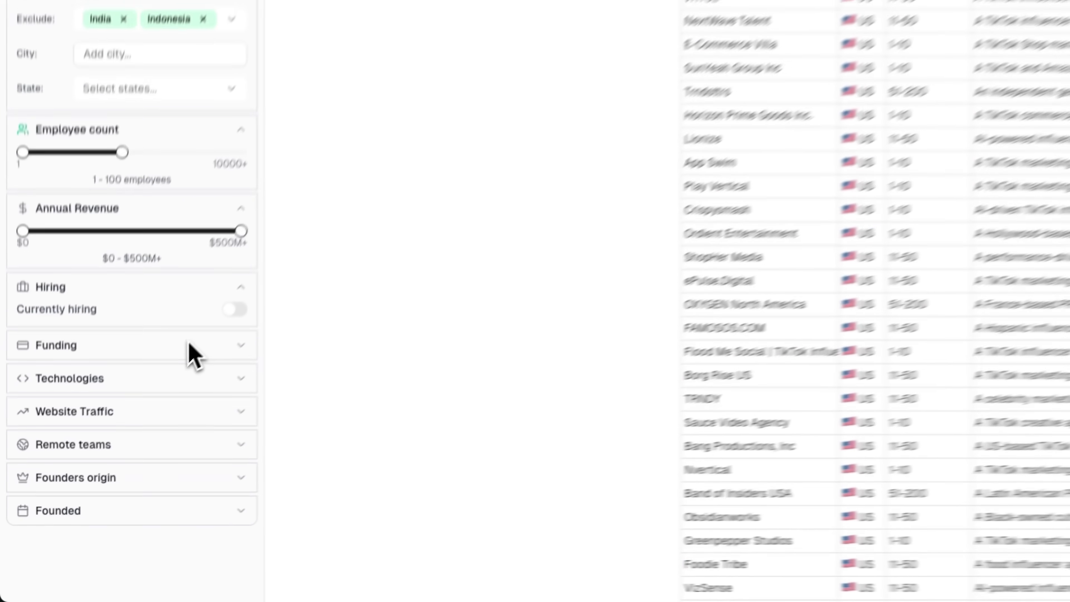
{"action": "left_click", "coordinate": [93, 483]}
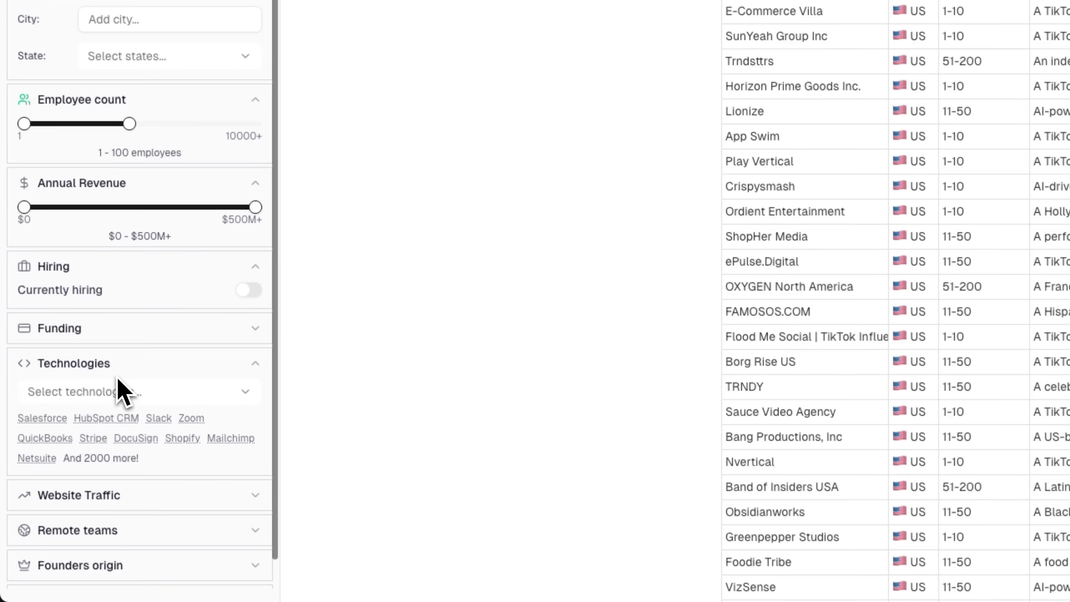
{"action": "scroll", "coordinate": [116, 380], "scroll_direction": "down", "scroll_amount": 1}
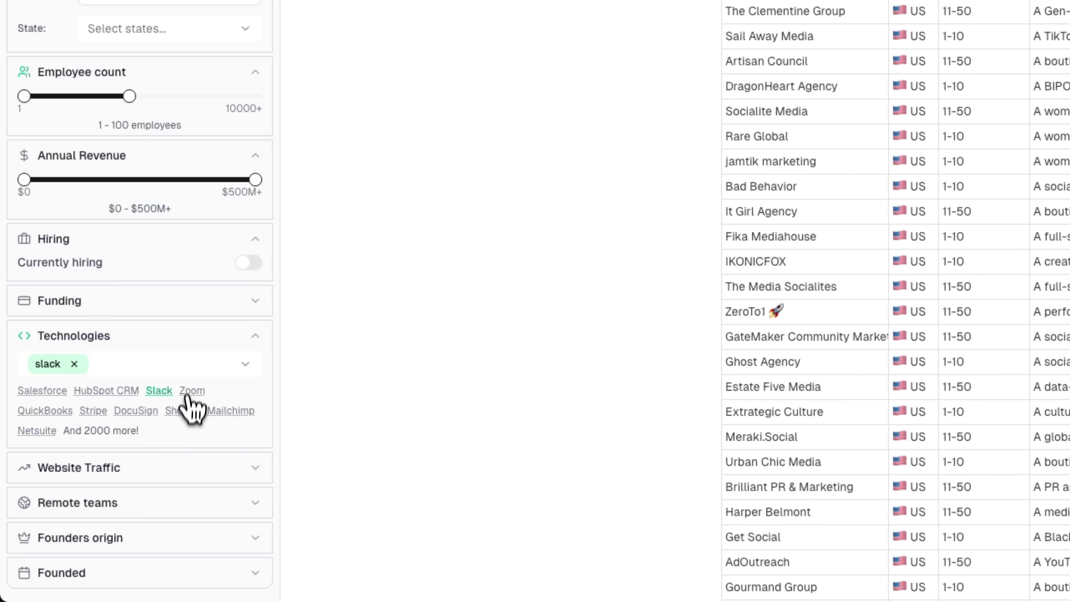
{"action": "left_click", "coordinate": [76, 364]}
Expand the funding round, website traffic and remote teams filters.
{"action": "left_click", "coordinate": [86, 307]}
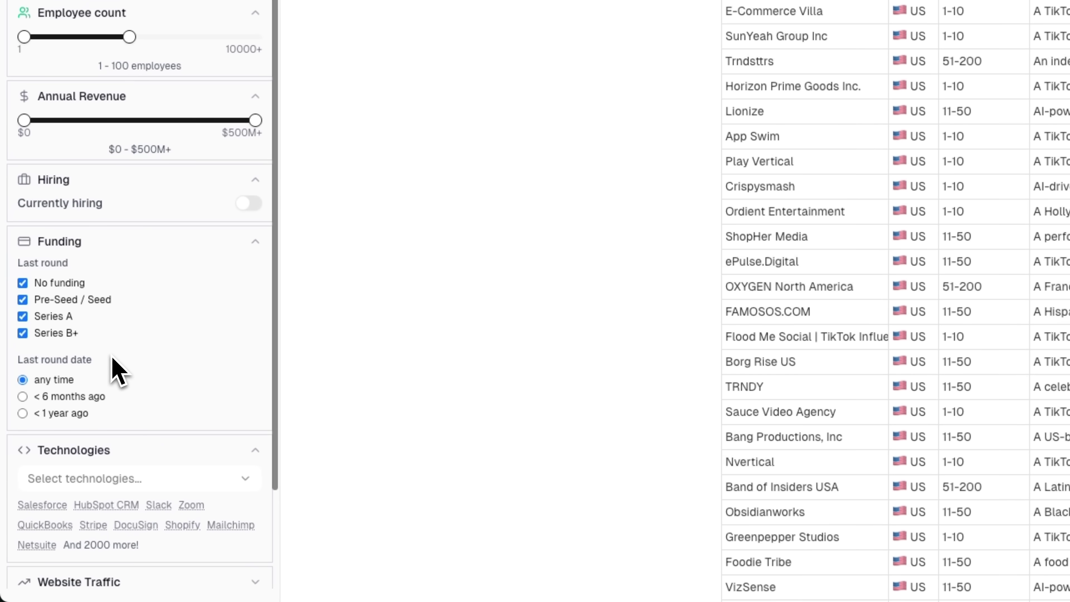
{"action": "left_click", "coordinate": [143, 582]}
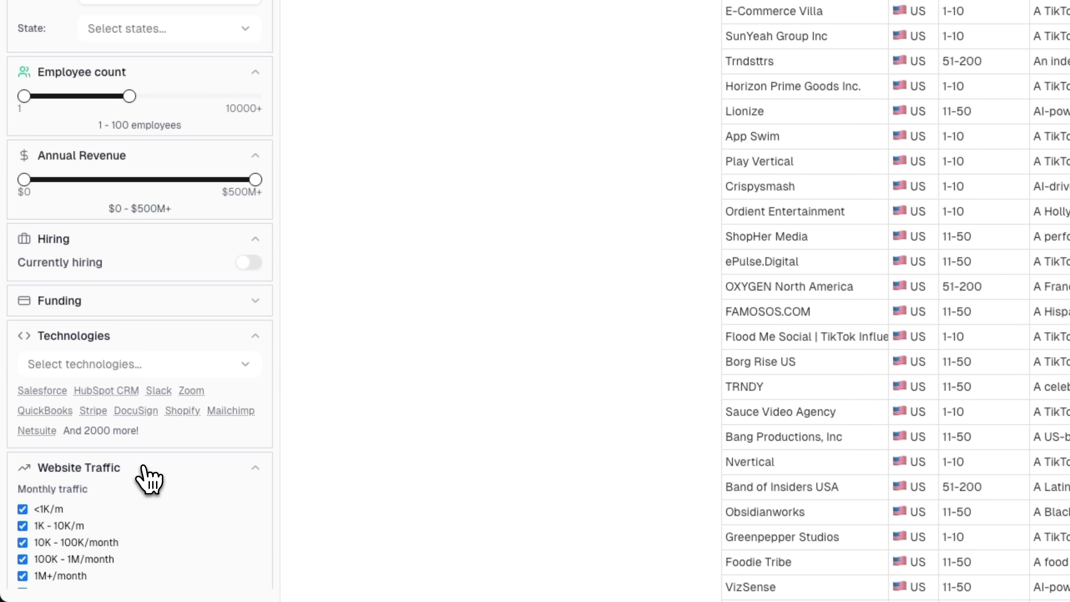
{"action": "scroll", "coordinate": [148, 474], "scroll_direction": "down", "scroll_amount": 5}
{"action": "scroll", "coordinate": [150, 464], "scroll_direction": "down", "scroll_amount": 5}
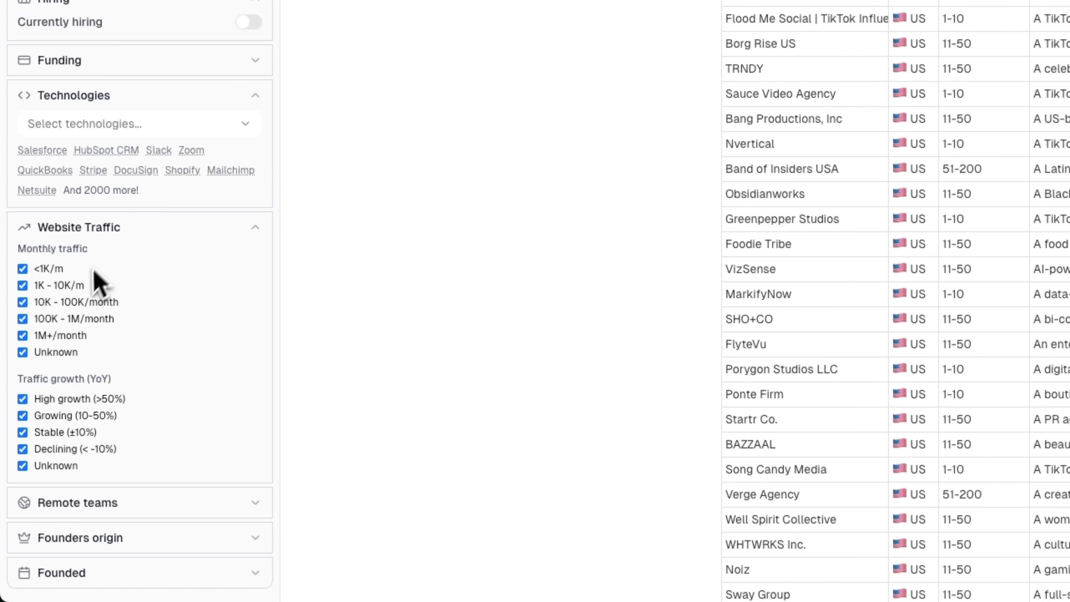
{"action": "scroll", "coordinate": [90, 544], "scroll_direction": "down", "scroll_amount": 2}
{"action": "left_click", "coordinate": [101, 506]}
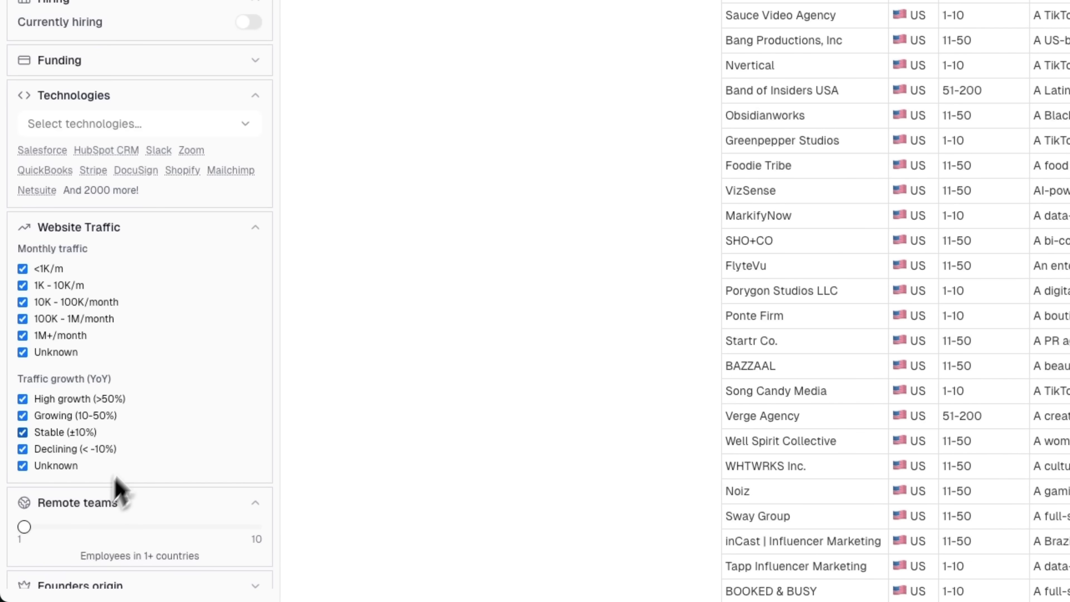
{"action": "scroll", "coordinate": [139, 451], "scroll_direction": "down", "scroll_amount": 2}
{"action": "scroll", "coordinate": [120, 463], "scroll_direction": "down", "scroll_amount": 5}
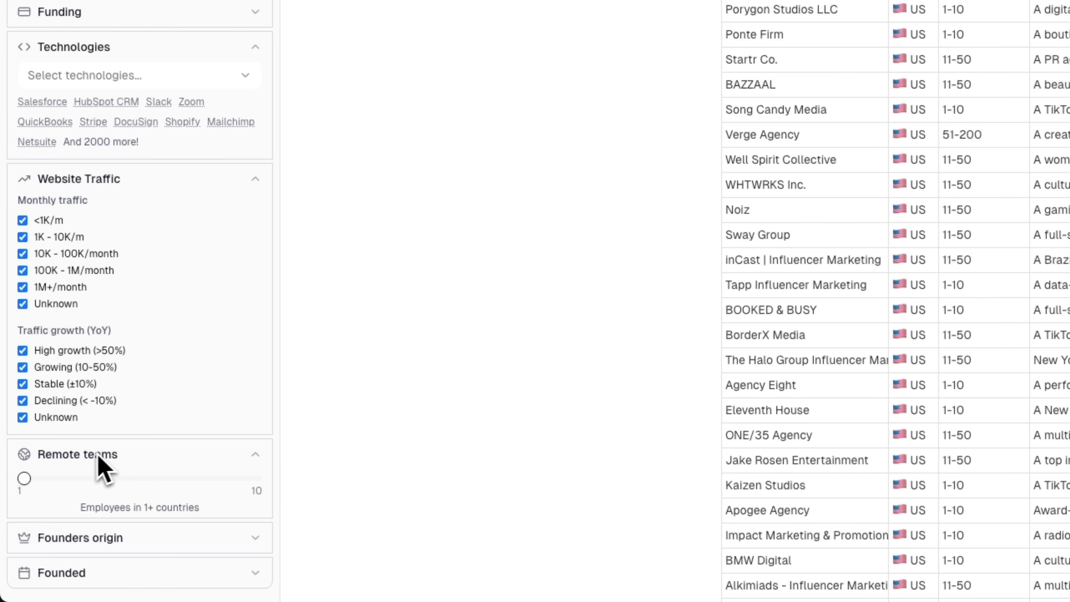
{"action": "scroll", "coordinate": [122, 484], "scroll_direction": "down", "scroll_amount": 1}
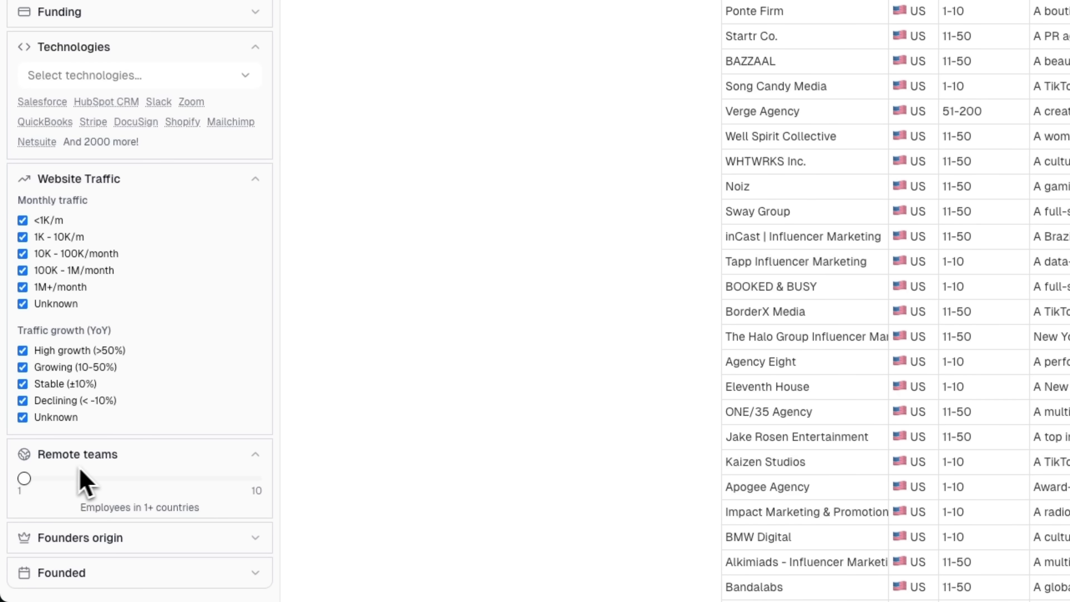
Set founders' origin to Europe (All), leaving the founding year unset.
{"action": "left_click", "coordinate": [139, 537]}
{"action": "left_click", "coordinate": [165, 531]}
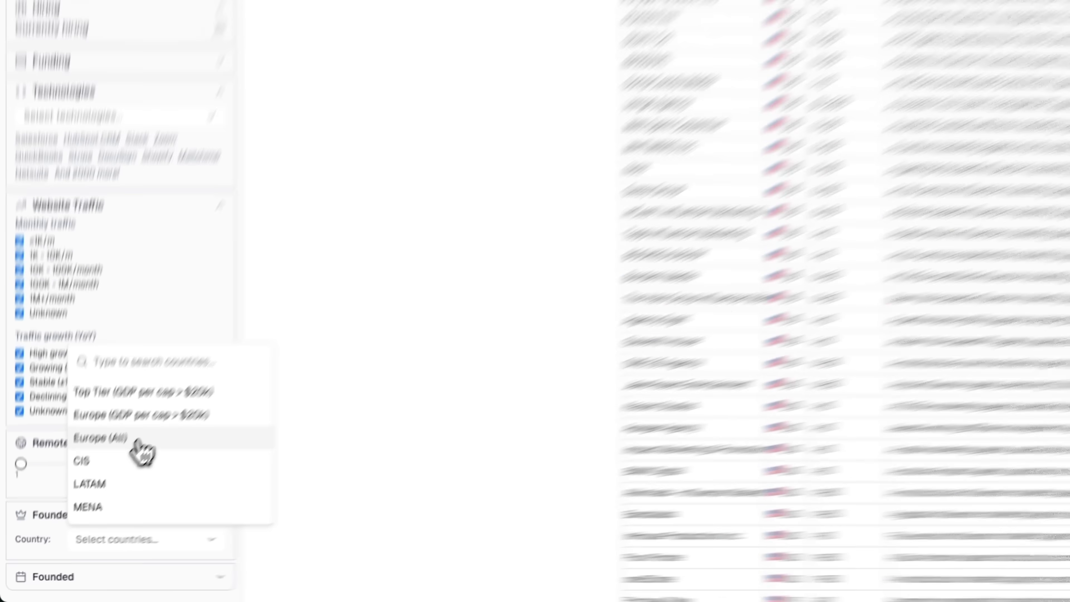
{"action": "left_click", "coordinate": [139, 443]}
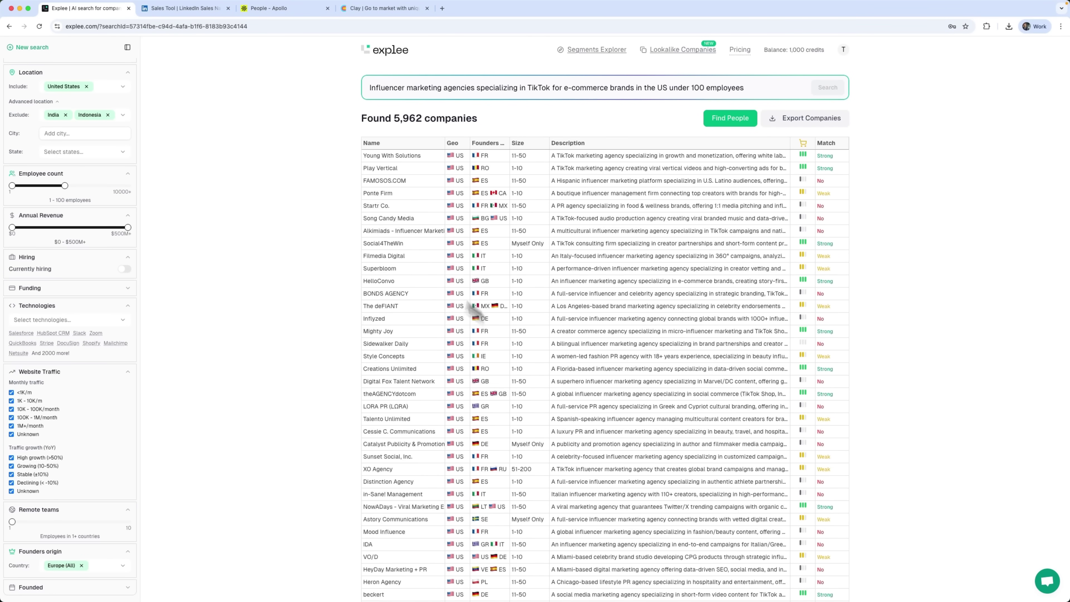
{"action": "left_click", "coordinate": [31, 587]}
{"action": "scroll", "coordinate": [59, 588], "scroll_direction": "down", "scroll_amount": 3}
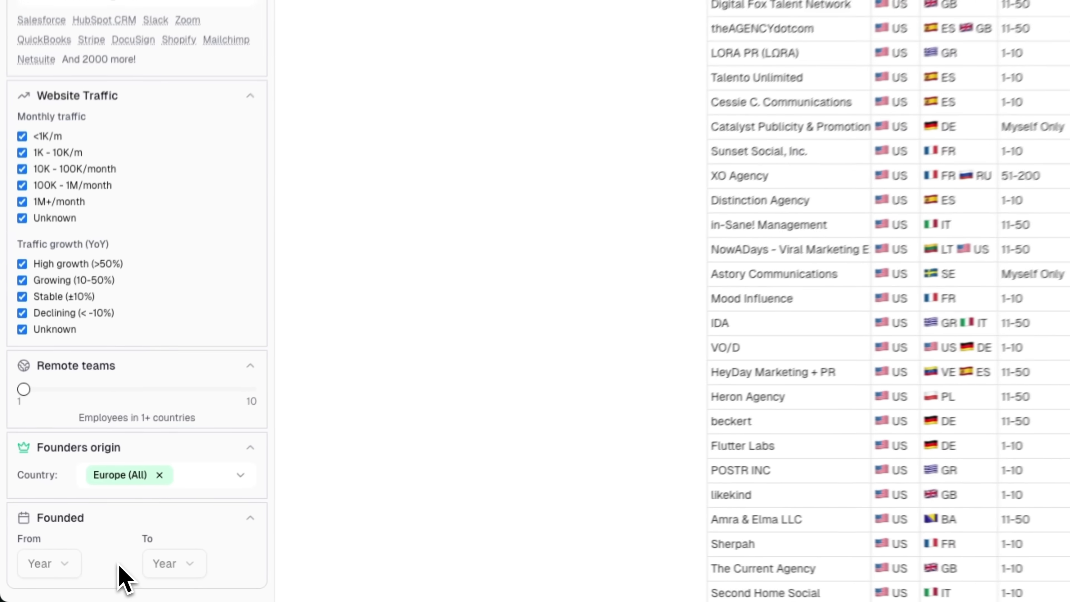
{"action": "left_click", "coordinate": [32, 584]}
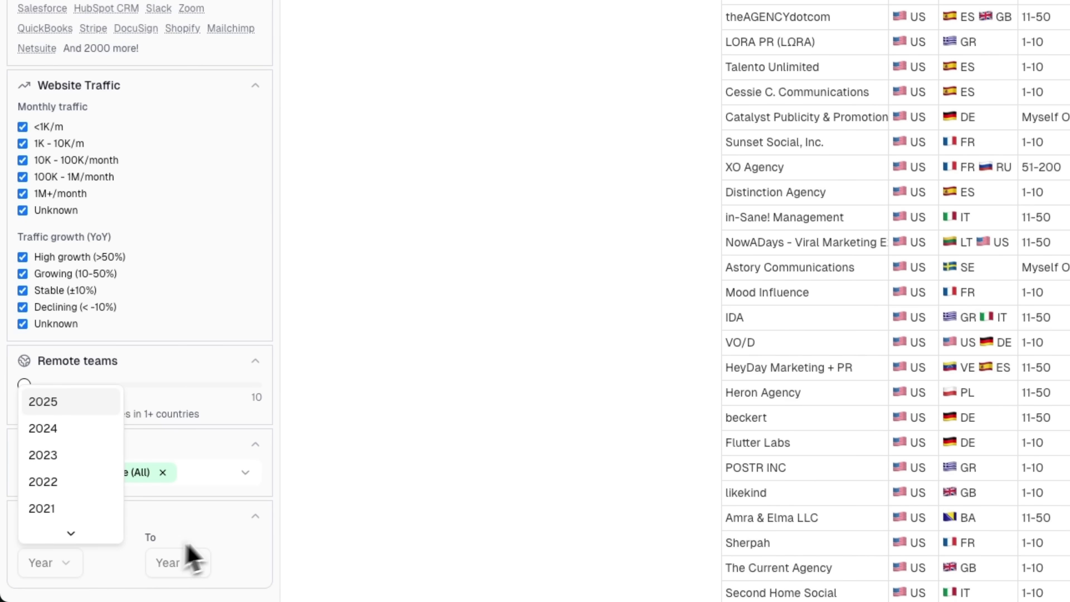
{"action": "left_click", "coordinate": [221, 536]}
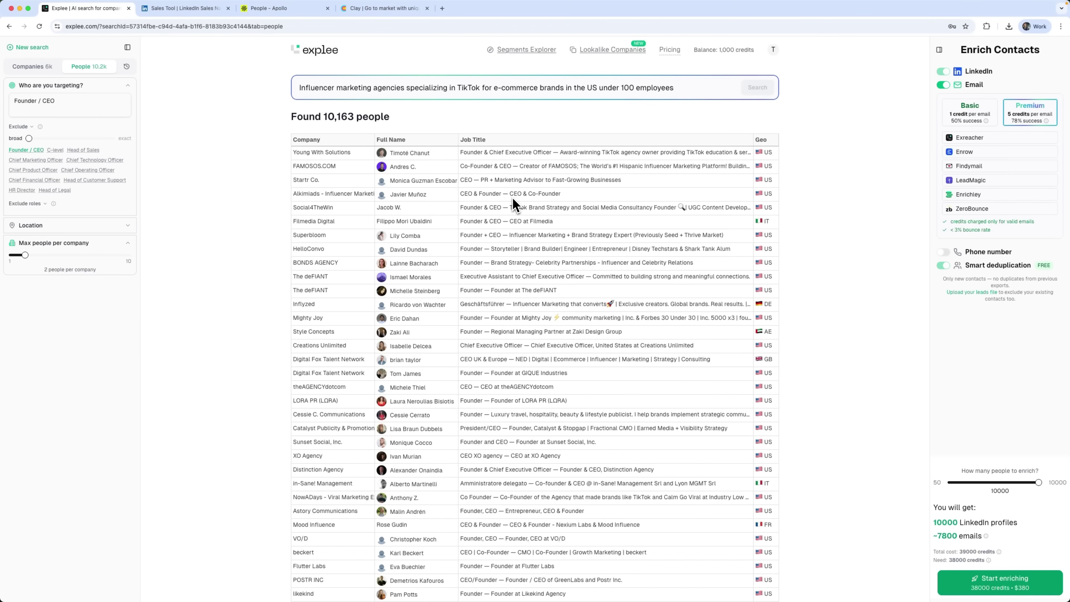
Scroll through the 10,163 founder and CEO people results and back to the top.
{"action": "scroll", "coordinate": [792, 329], "scroll_direction": "down", "scroll_amount": 10}
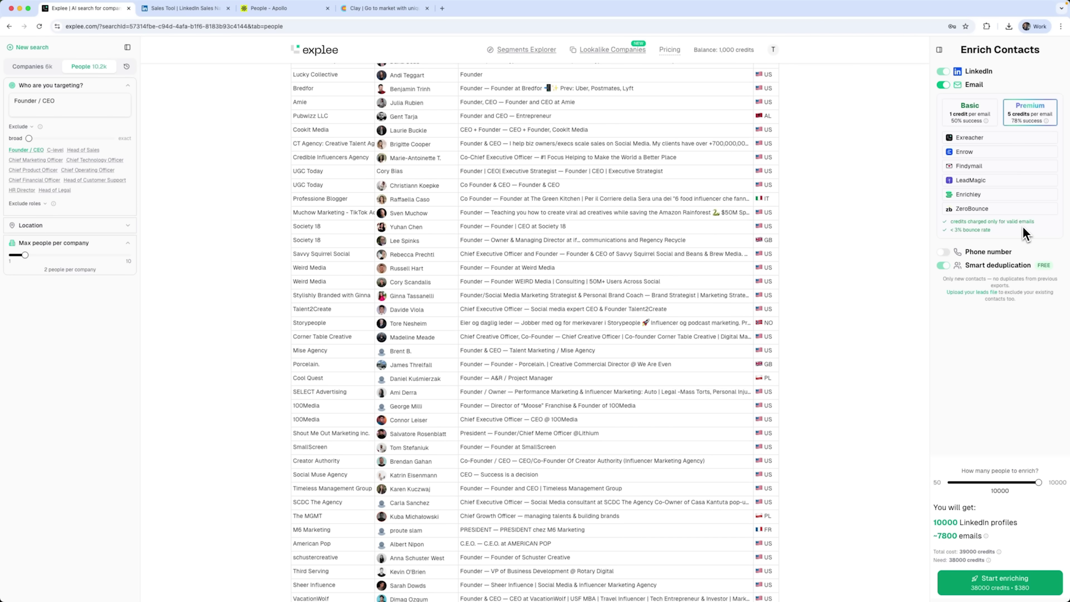
{"action": "scroll", "coordinate": [413, 162], "scroll_direction": "up", "scroll_amount": 15}
{"action": "left_click", "coordinate": [415, 160], "text": "super"}
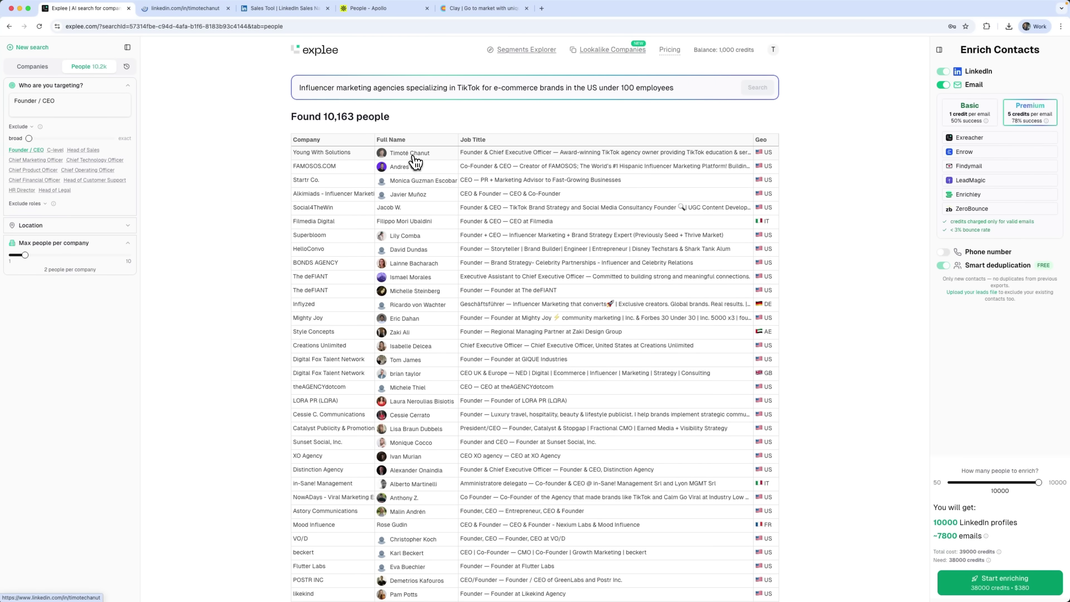
{"action": "key", "text": "ctrl+Tab"}
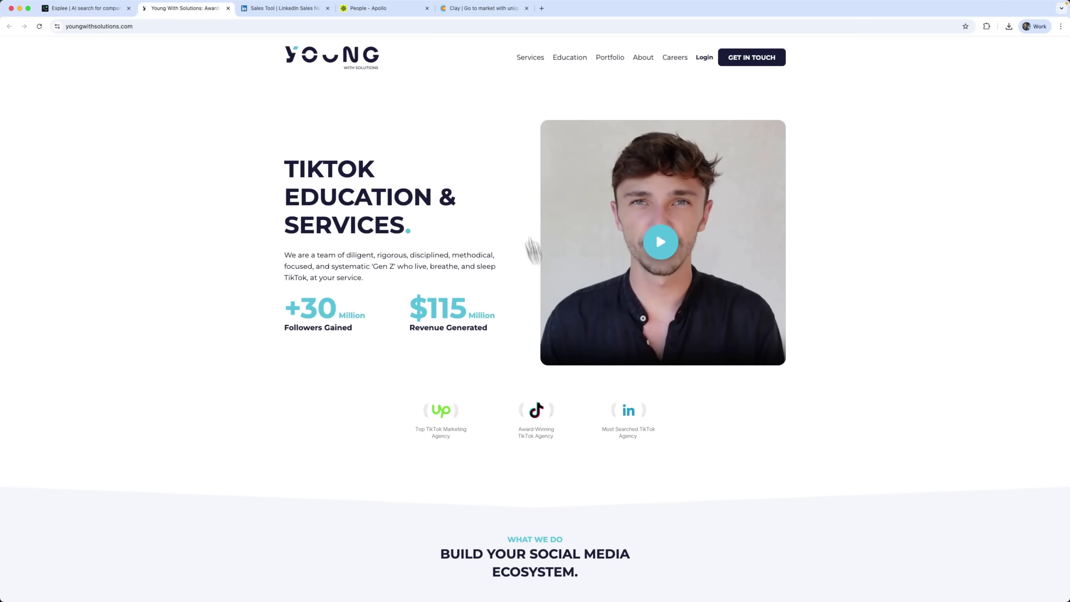
{"action": "scroll", "coordinate": [417, 389], "scroll_direction": "down", "scroll_amount": 4}
{"action": "scroll", "coordinate": [419, 391], "scroll_direction": "down", "scroll_amount": 20}
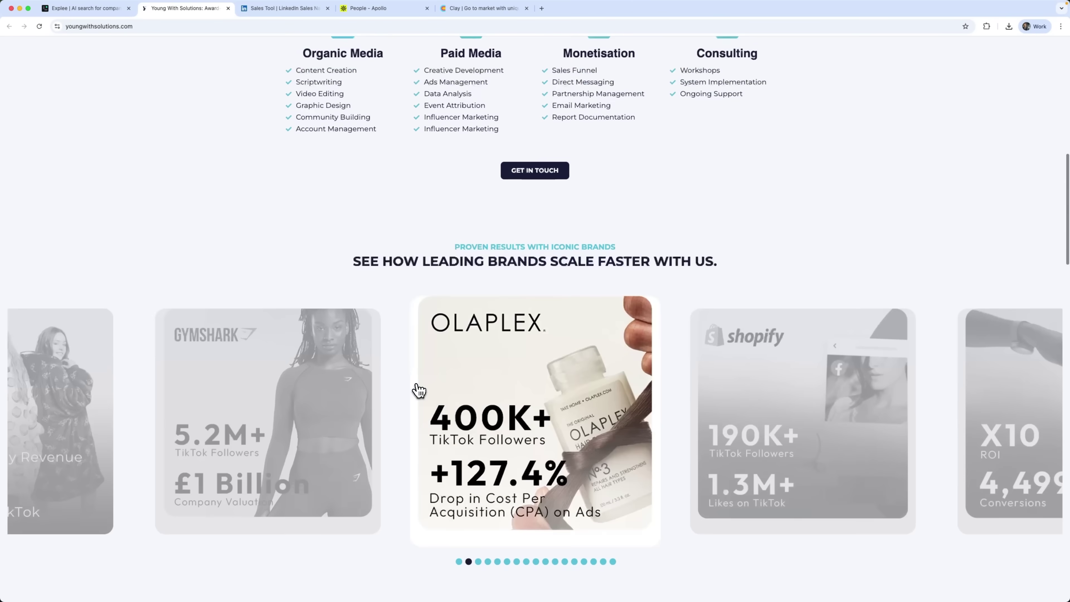
{"action": "scroll", "coordinate": [418, 390], "scroll_direction": "down", "scroll_amount": 15}
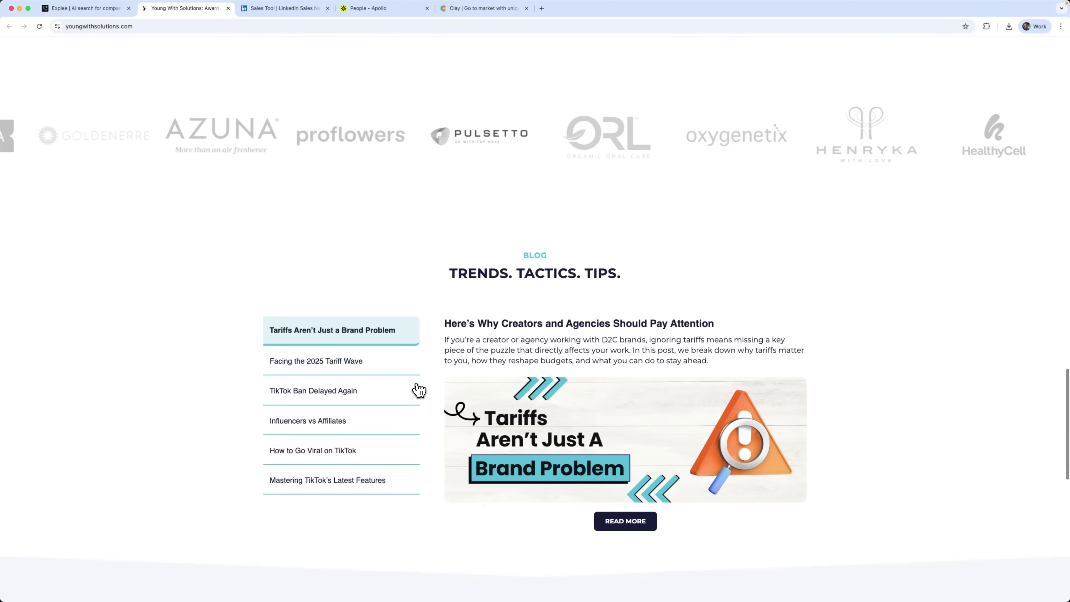
{"action": "left_click", "coordinate": [228, 8]}
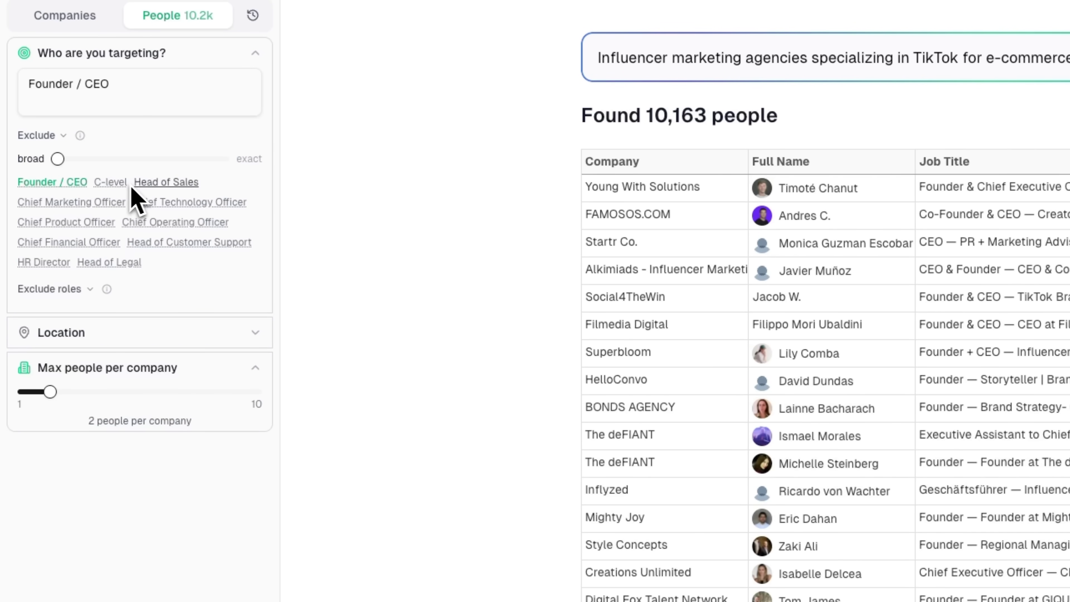
Reveal the suggested roles to exclude and the people Location filter.
{"action": "left_click", "coordinate": [91, 289]}
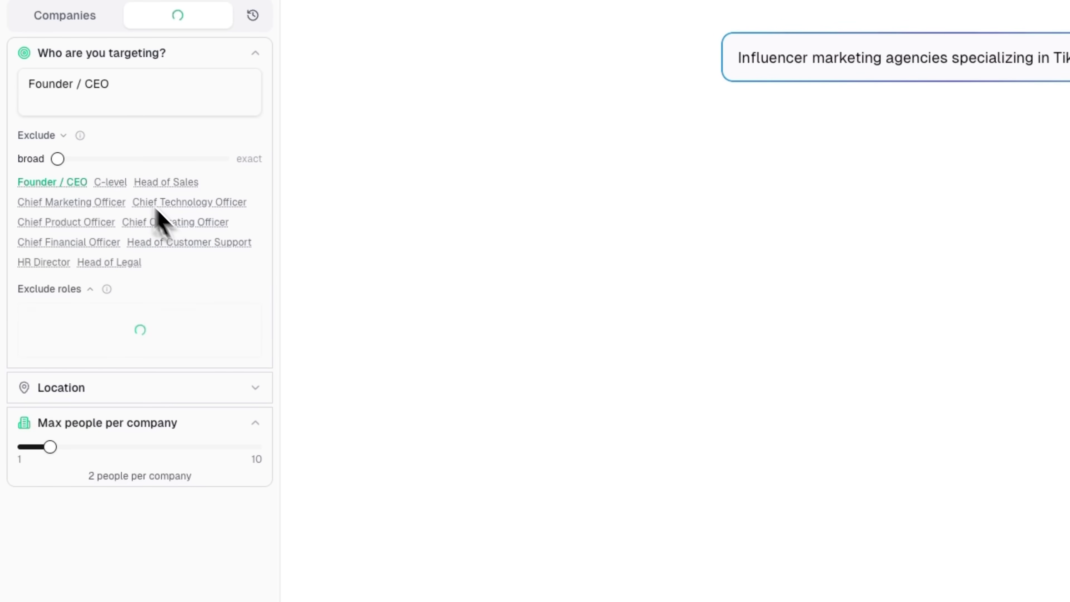
{"action": "left_click", "coordinate": [255, 495]}
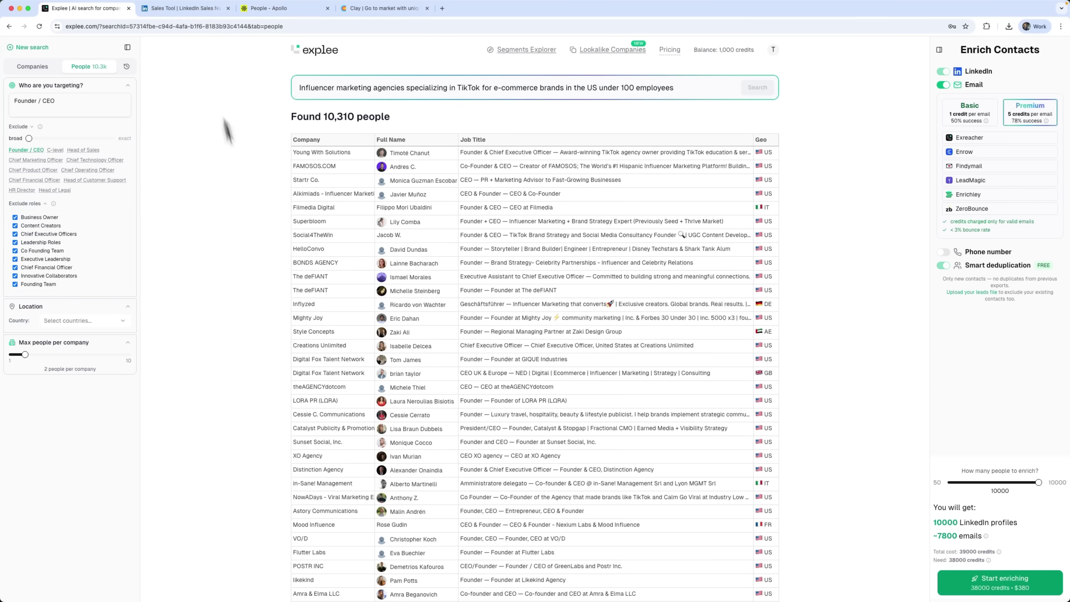
View the Mighty Joy founder's LinkedIn profile in a new tab, then return to Explee.
{"action": "left_click", "coordinate": [407, 320]}
{"action": "scroll", "coordinate": [398, 290], "scroll_direction": "down", "scroll_amount": 4}
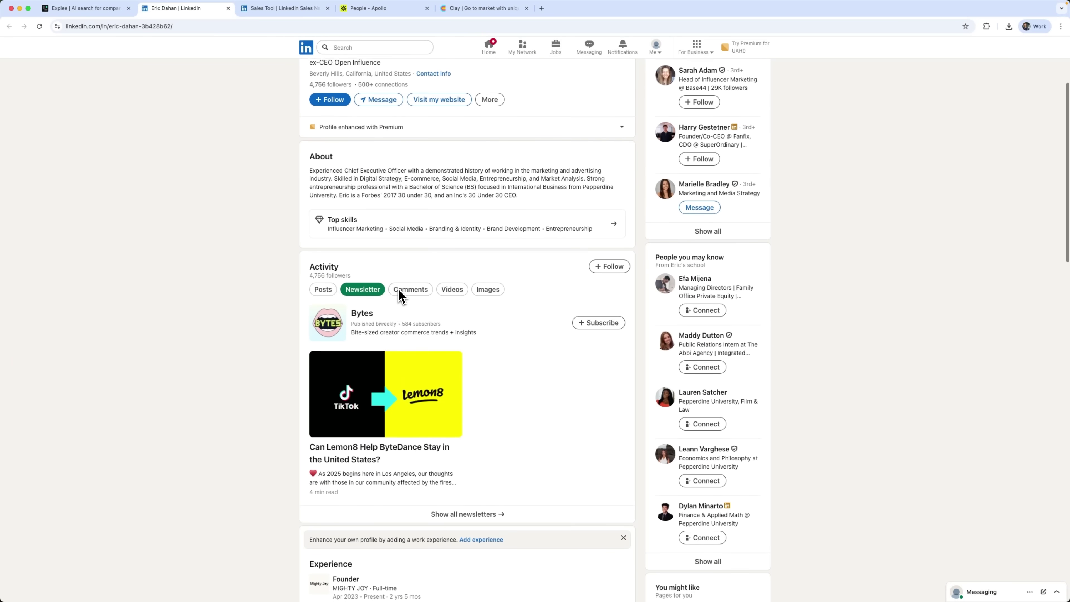
{"action": "scroll", "coordinate": [398, 291], "scroll_direction": "down", "scroll_amount": 7}
{"action": "scroll", "coordinate": [399, 293], "scroll_direction": "up", "scroll_amount": 10}
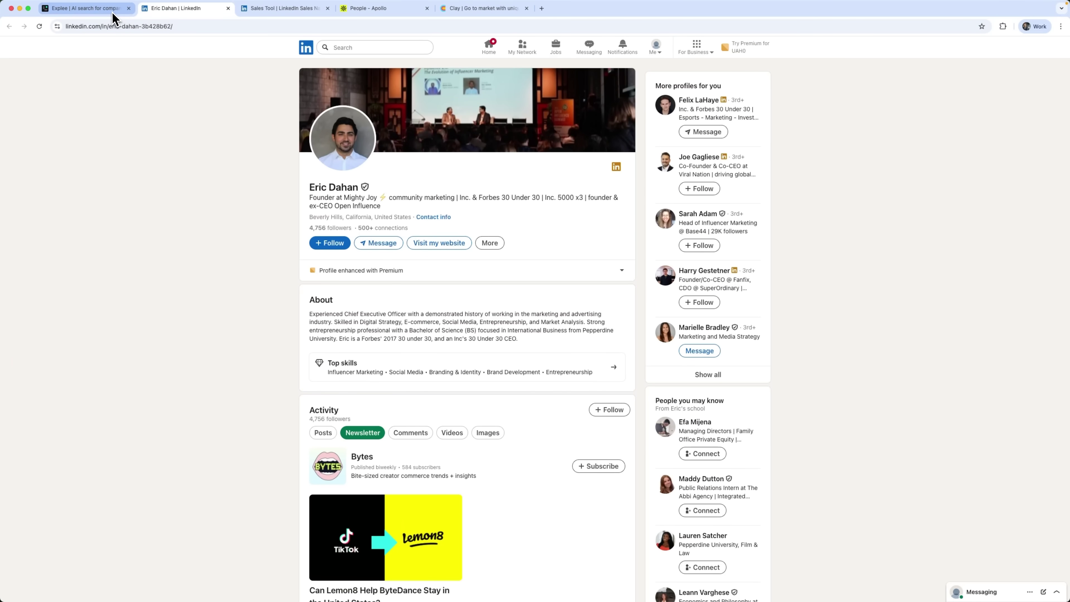
{"action": "left_click", "coordinate": [84, 8]}
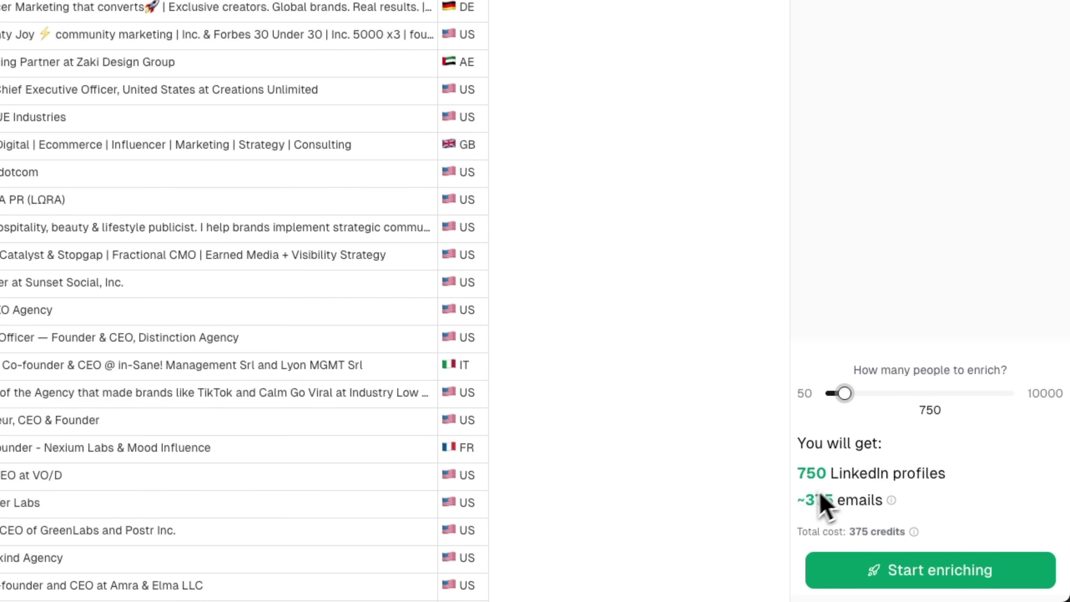
Set the enrichment count to 200 people and start enriching for 100 credits.
{"action": "left_click_drag", "start_coordinate": [844, 393], "coordinate": [833, 397]}
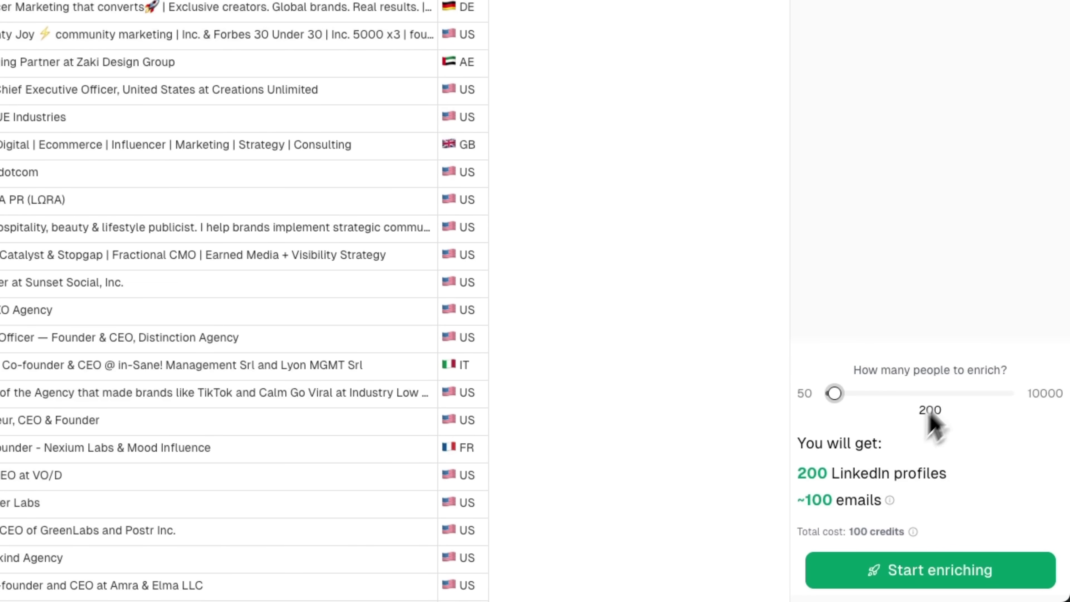
{"action": "left_click", "coordinate": [923, 572]}
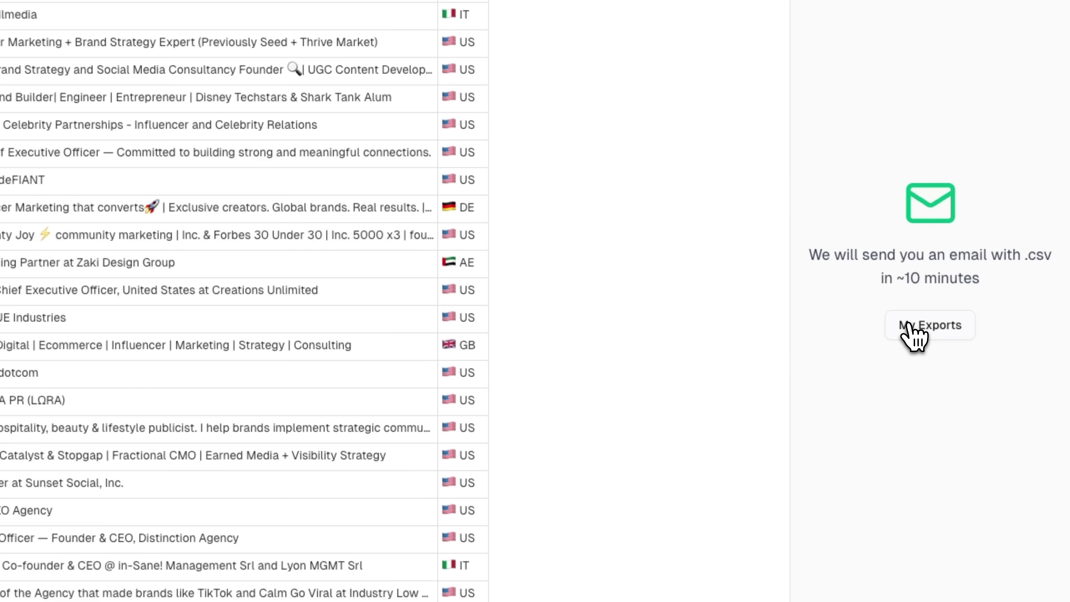
Go to My Exports to watch the 200-lead export's progress.
{"action": "left_click", "coordinate": [912, 331]}
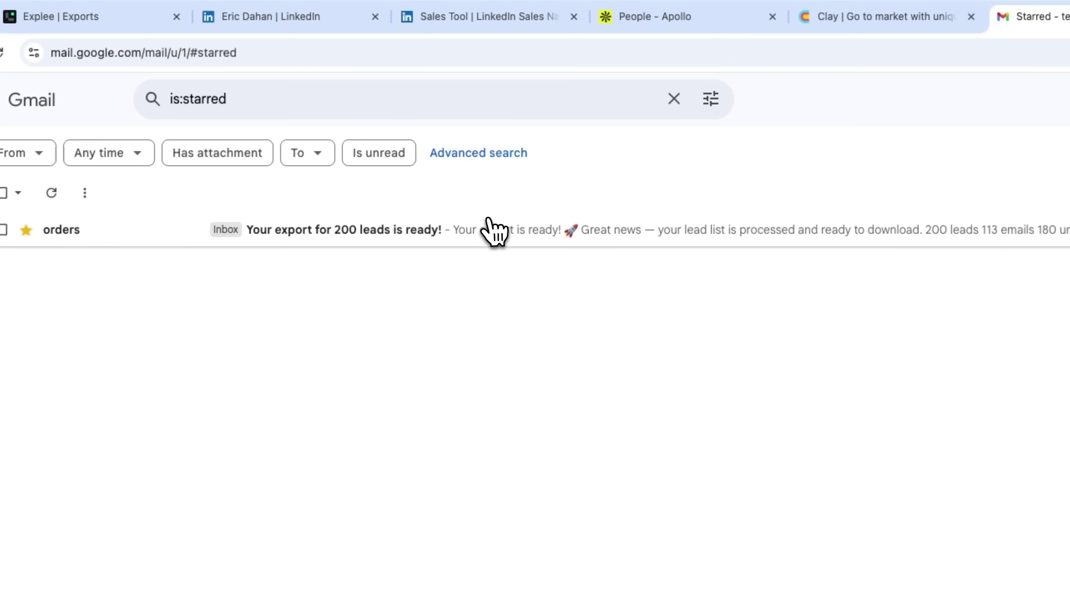
Open Explee's starred 'Your export for 200 leads is ready!' email.
{"action": "left_click", "coordinate": [485, 228]}
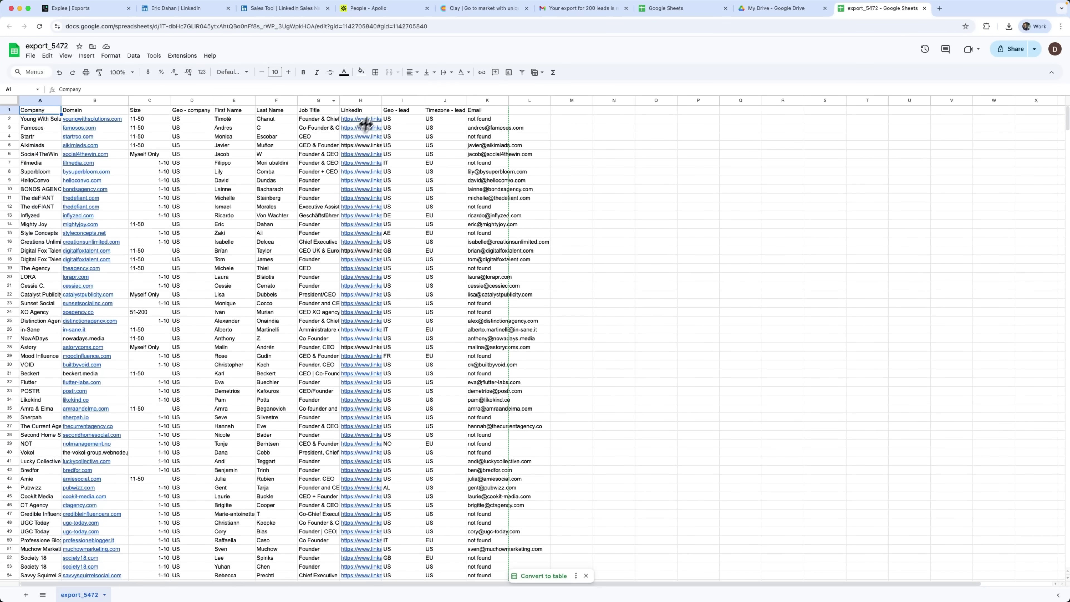
Widen LinkedIn column H and Email column K, then check the email results in K2 and K4.
{"action": "left_click_drag", "start_coordinate": [380, 99], "coordinate": [451, 100]}
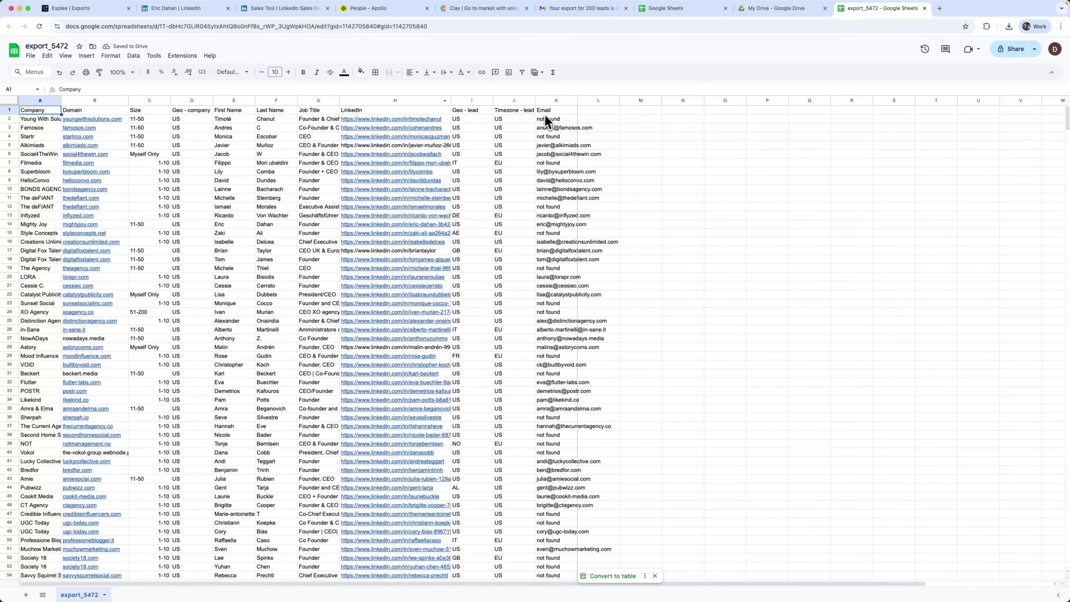
{"action": "left_click_drag", "start_coordinate": [576, 103], "coordinate": [701, 102]}
{"action": "left_click", "coordinate": [561, 120]}
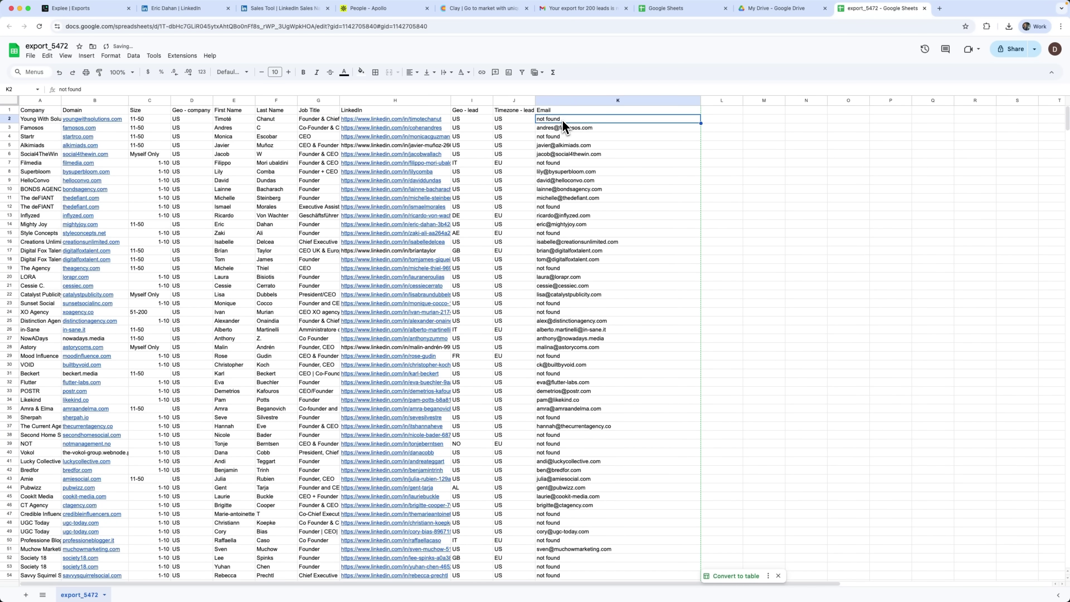
{"action": "left_click", "coordinate": [564, 136]}
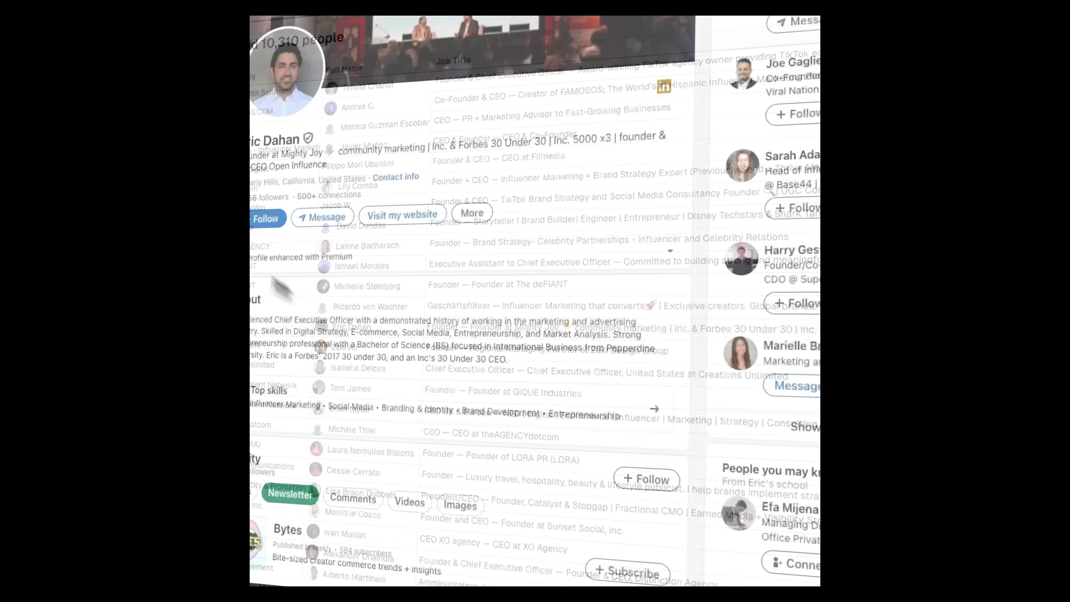
Subscribe to Smart Tutorials with the bell set to Personalized notifications.
{"action": "scroll", "coordinate": [300, 295], "scroll_direction": "down", "scroll_amount": 10}
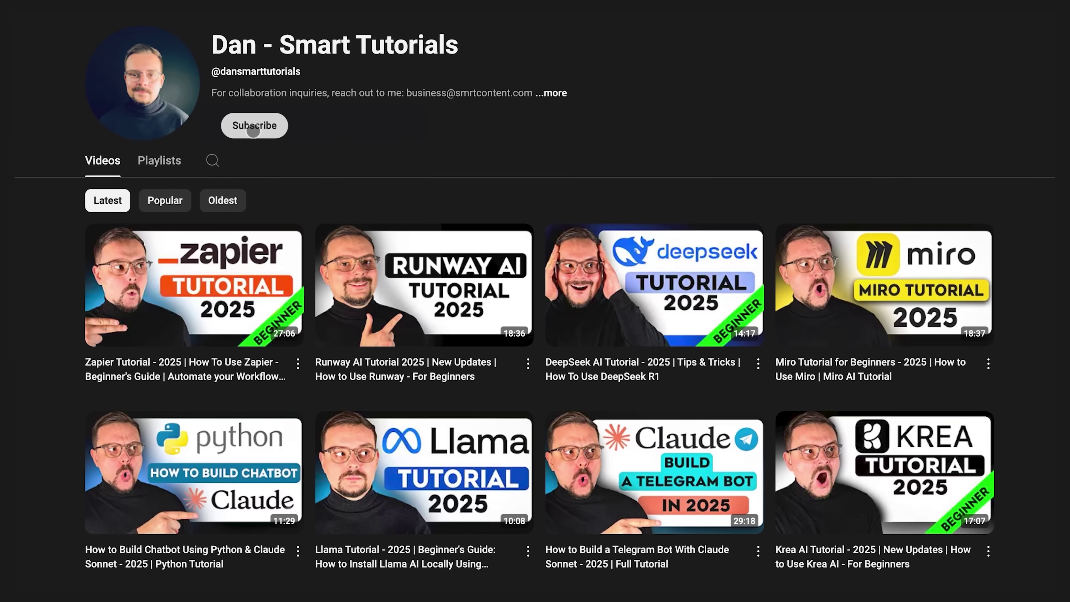
{"action": "left_click", "coordinate": [312, 166]}
{"action": "left_click", "coordinate": [251, 127]}
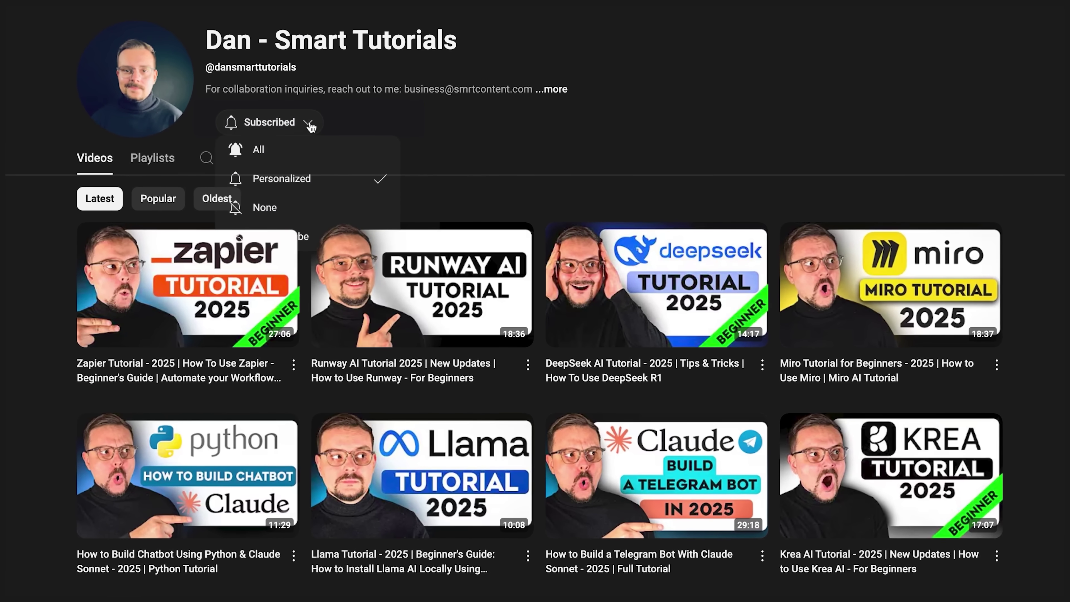
{"action": "left_click", "coordinate": [253, 148]}
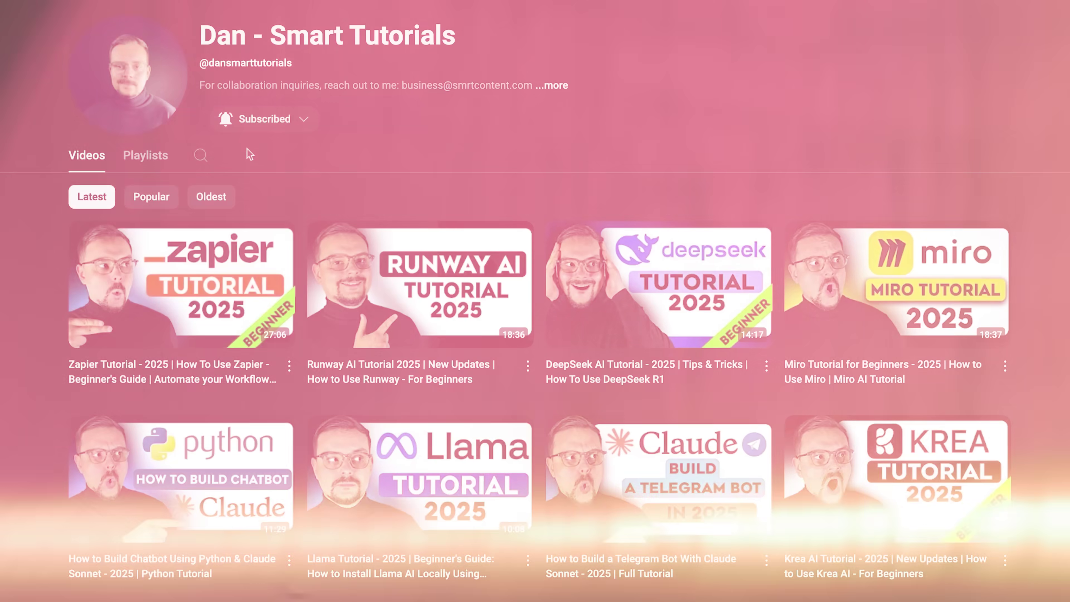